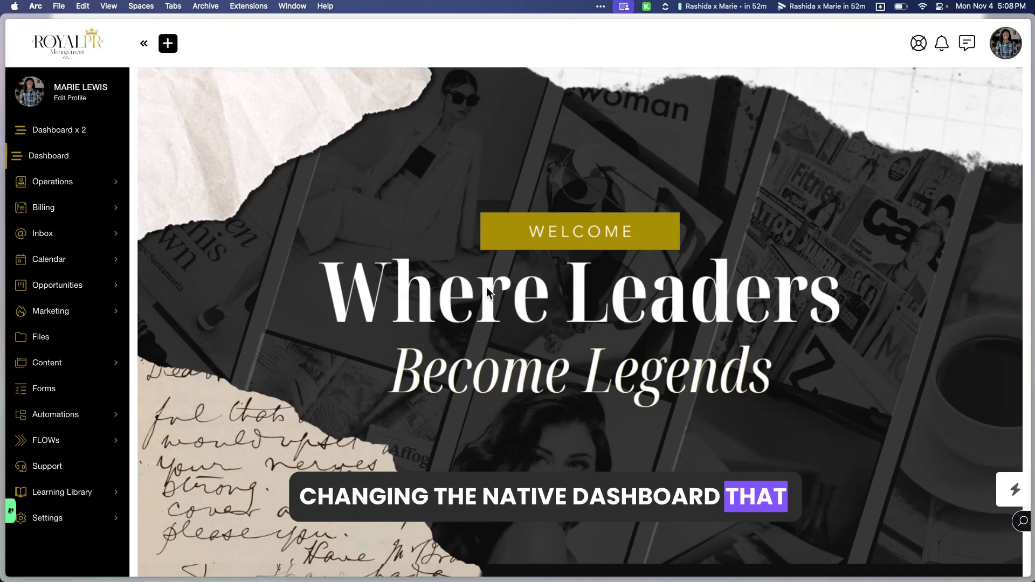
Add a new dashboard from the content dashboards list and save its settings with the title Untitled
{"action": "scroll", "coordinate": [488, 293], "scroll_direction": "down", "scroll_amount": 5}
{"action": "scroll", "coordinate": [486, 287], "scroll_direction": "down", "scroll_amount": 5}
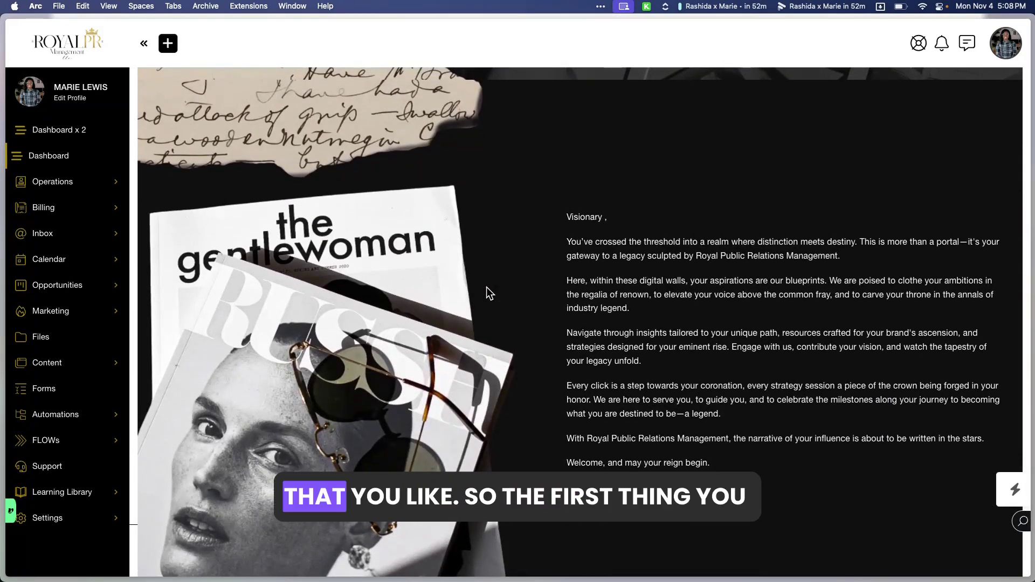
{"action": "left_click", "coordinate": [90, 363]}
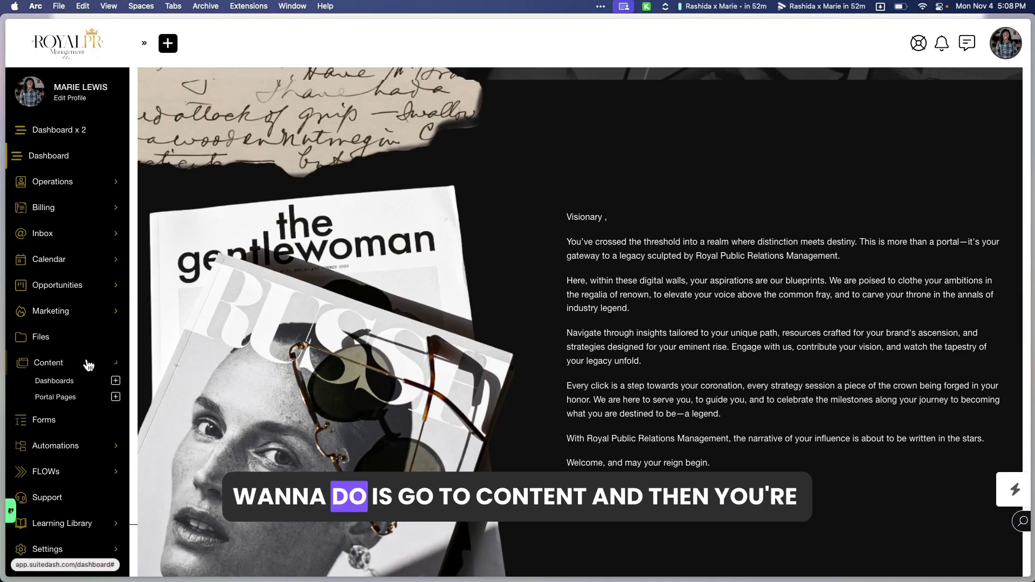
{"action": "left_click", "coordinate": [59, 381]}
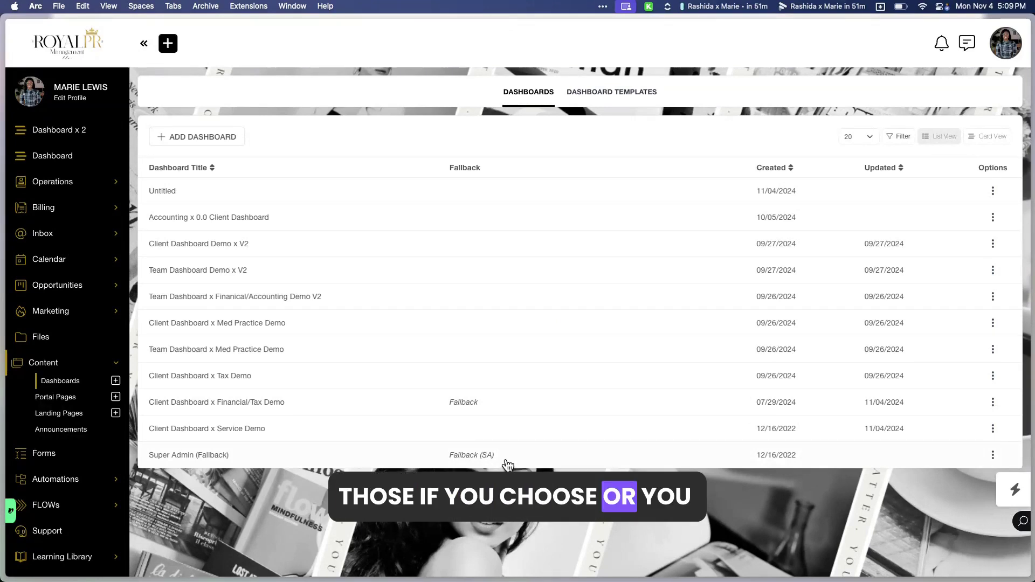
{"action": "left_click", "coordinate": [226, 138]}
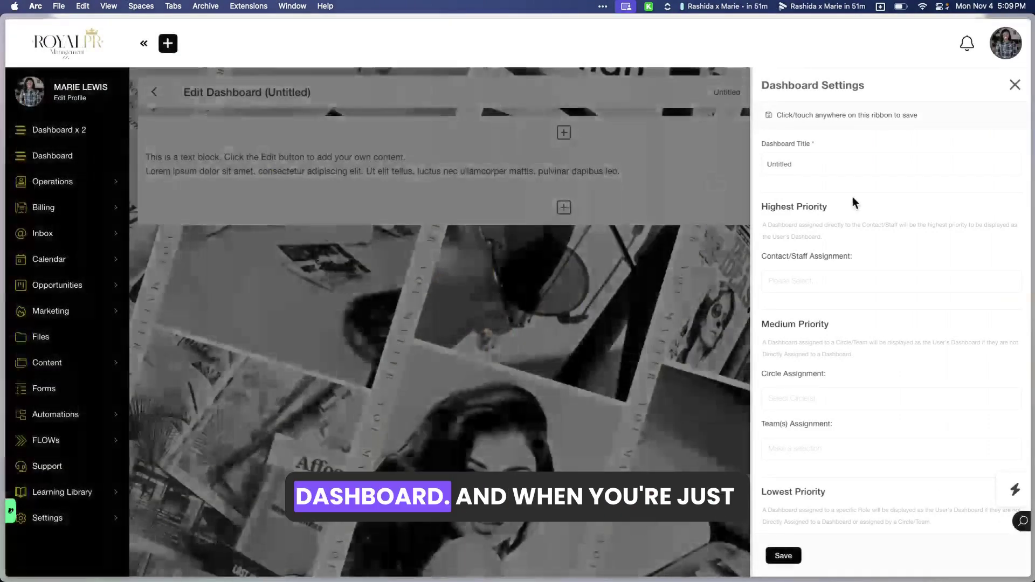
{"action": "left_click", "coordinate": [783, 556]}
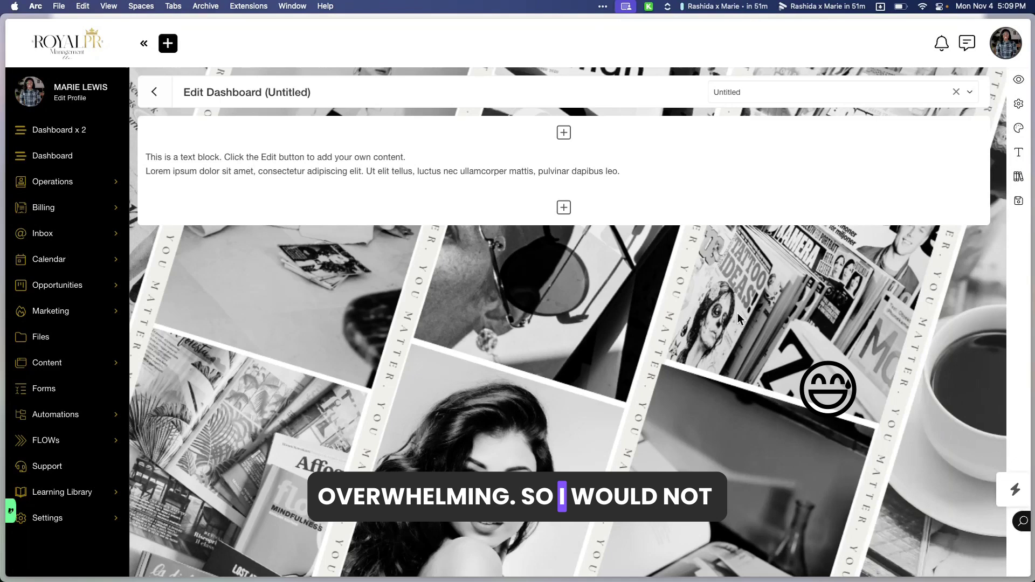
Add a Welcome Block below the text block, using the provided image of the waving woman in pink
{"action": "left_click", "coordinate": [562, 209]}
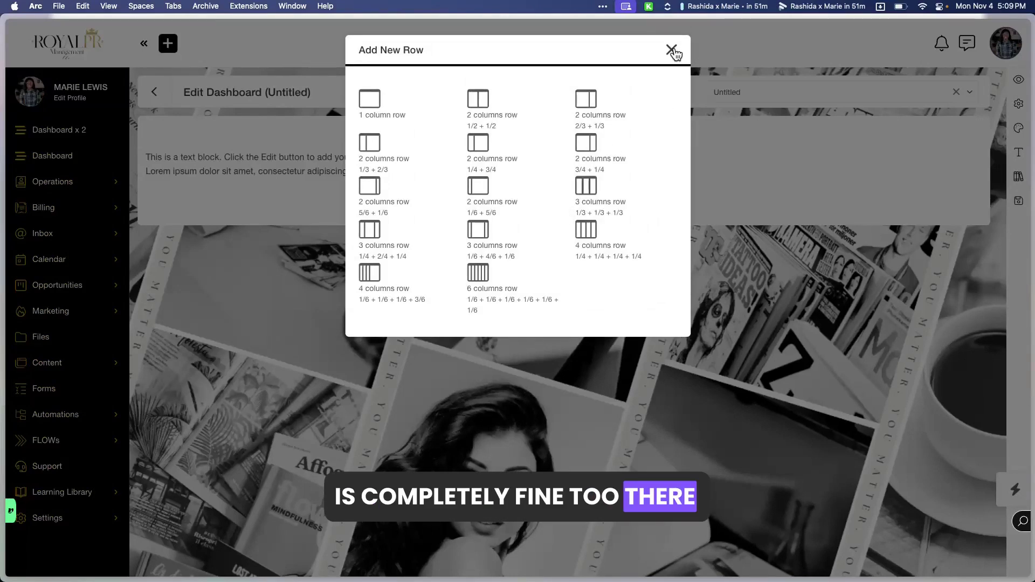
{"action": "left_click", "coordinate": [671, 51]}
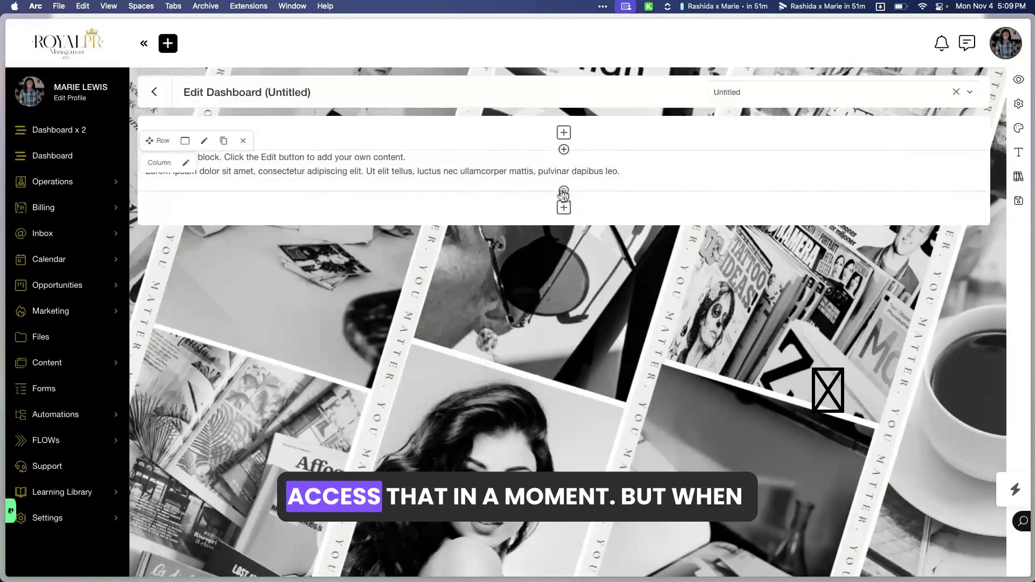
{"action": "left_click", "coordinate": [563, 193]}
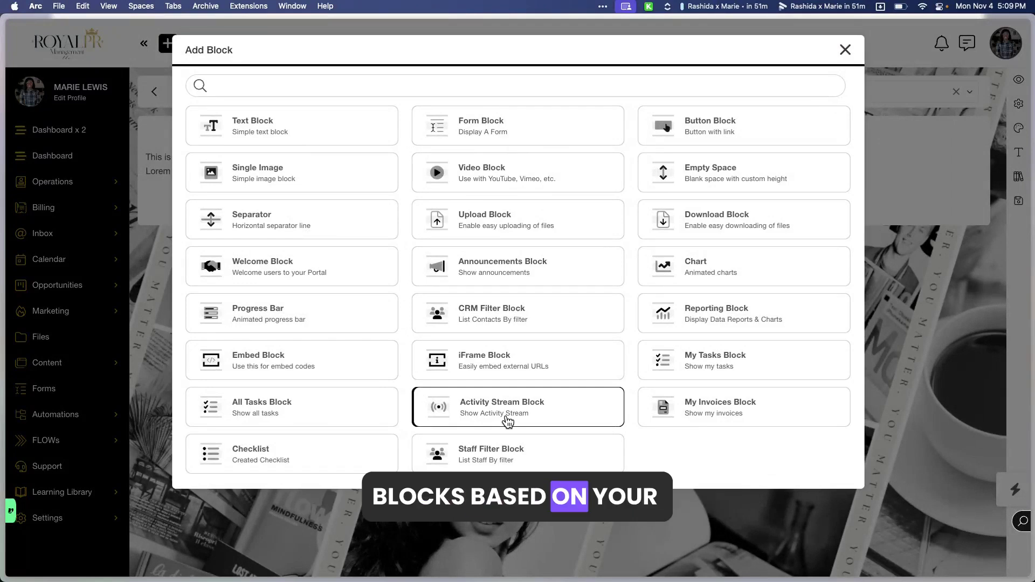
{"action": "left_click", "coordinate": [354, 269]}
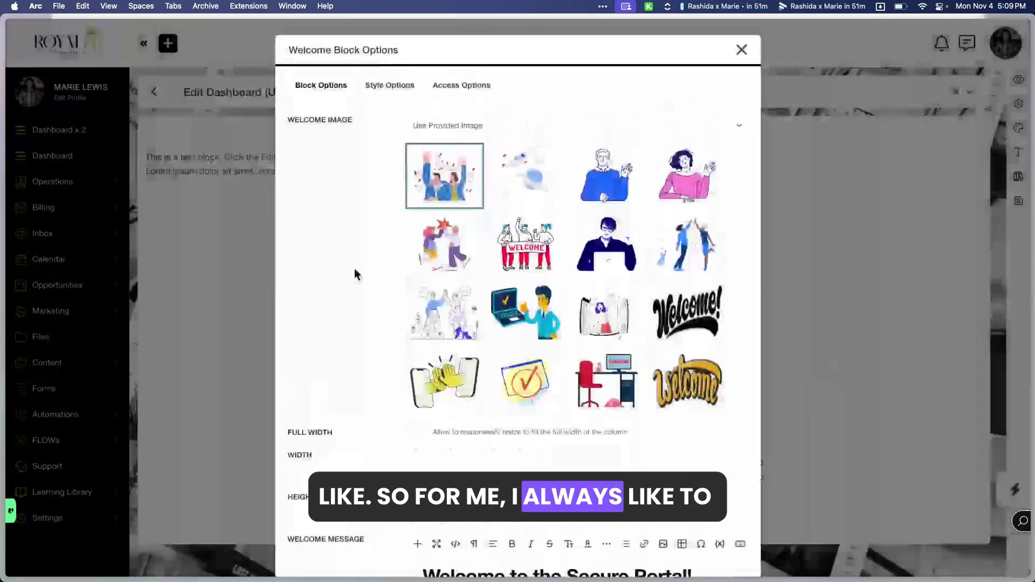
{"action": "left_click", "coordinate": [687, 173]}
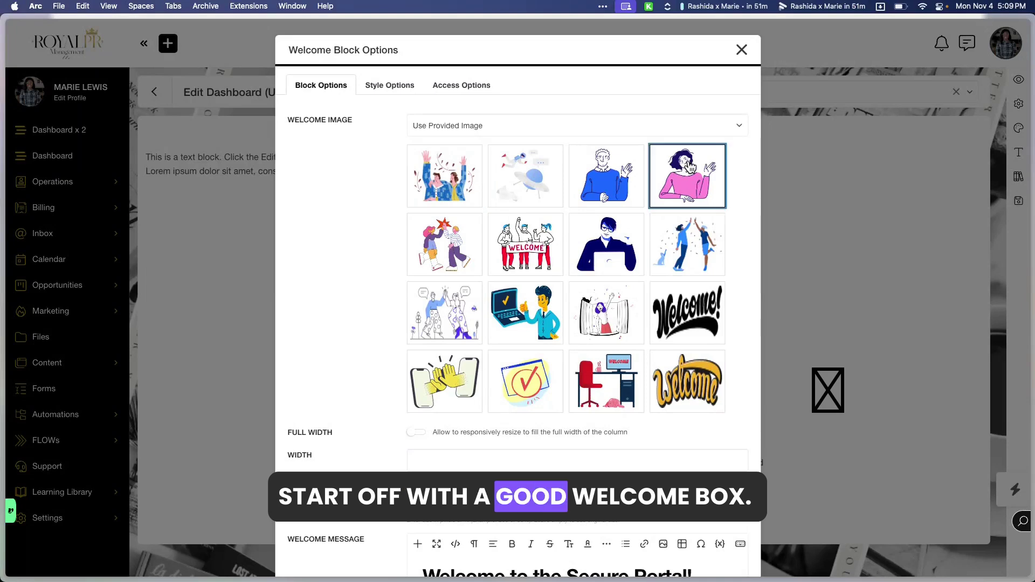
{"action": "scroll", "coordinate": [608, 278], "scroll_direction": "down", "scroll_amount": 2}
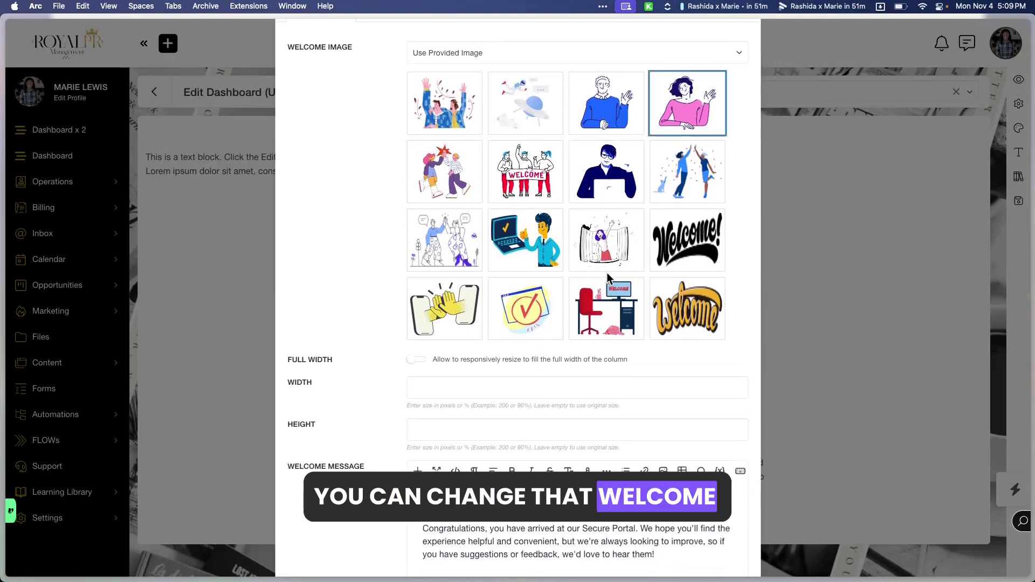
{"action": "scroll", "coordinate": [608, 279], "scroll_direction": "down", "scroll_amount": 3}
{"action": "scroll", "coordinate": [607, 278], "scroll_direction": "down", "scroll_amount": 1}
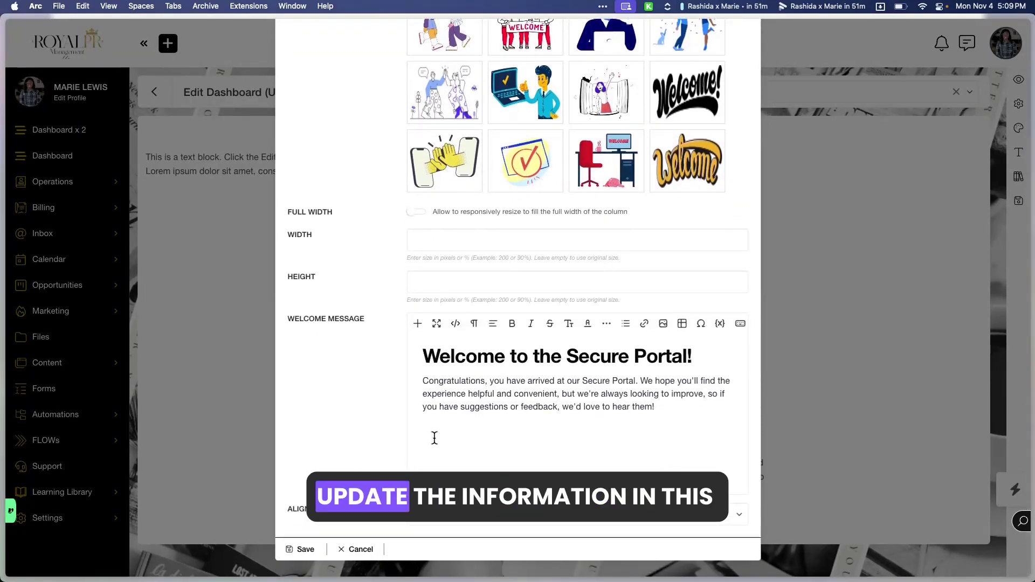
{"action": "left_click", "coordinate": [300, 548]}
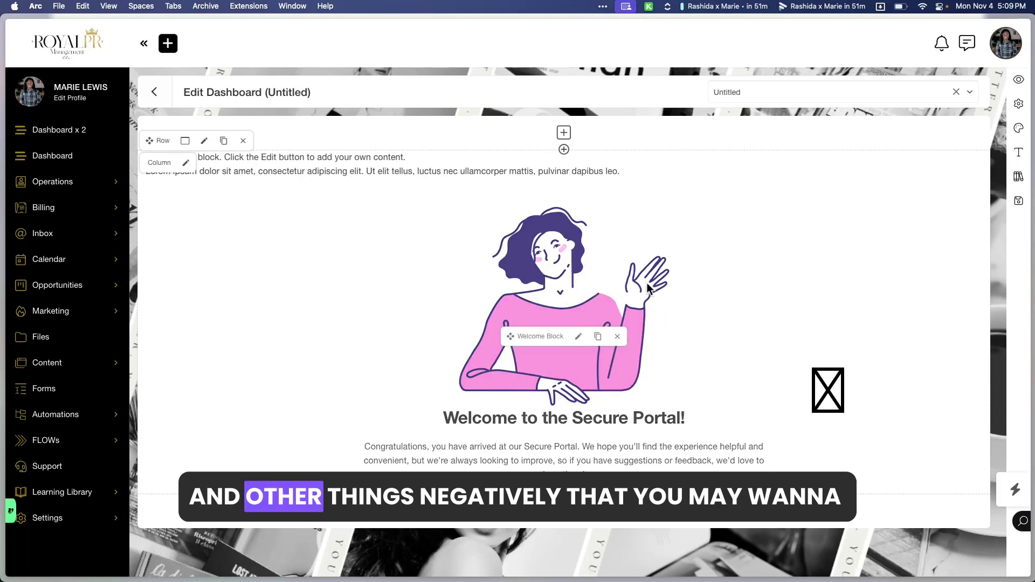
Open the Template Library and filter the templates by the Dashboard type
{"action": "left_click", "coordinate": [1014, 46]}
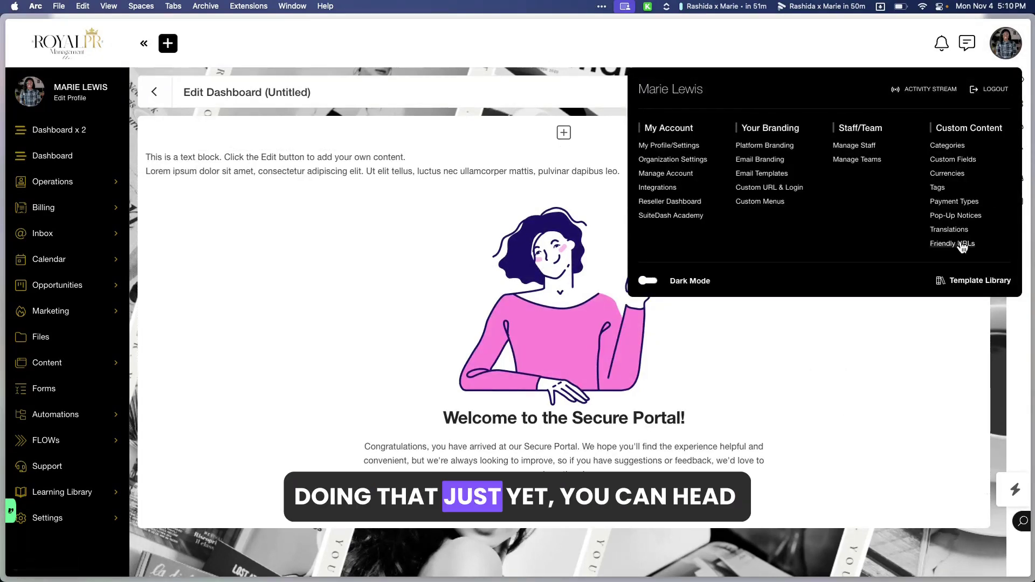
{"action": "left_click", "coordinate": [1009, 56]}
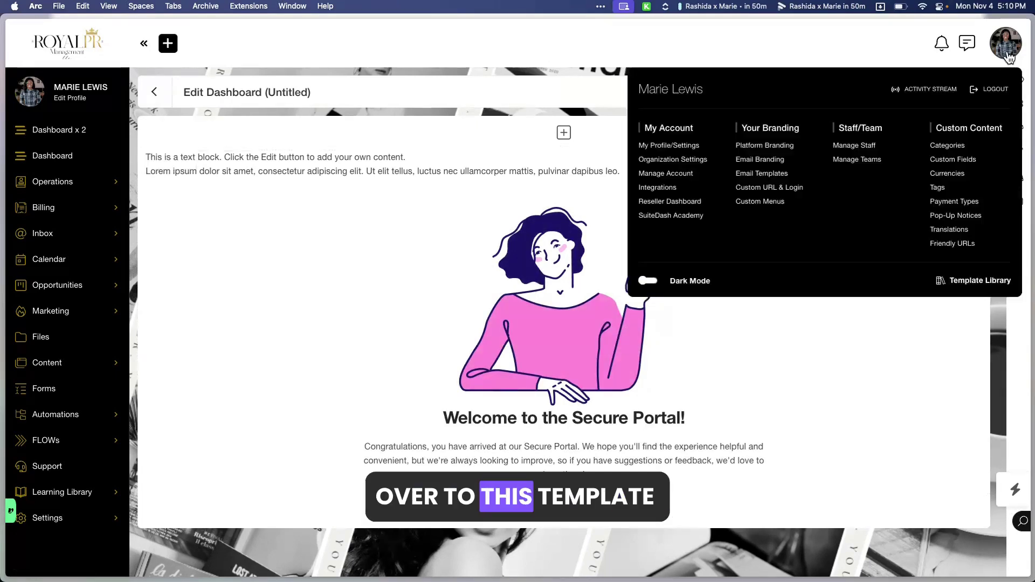
{"action": "left_click", "coordinate": [974, 282]}
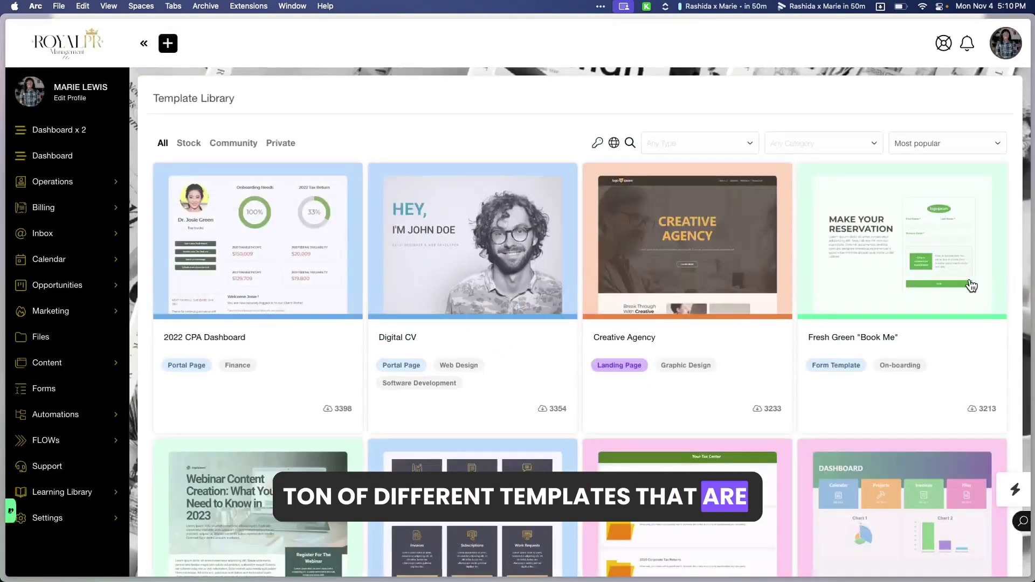
{"action": "left_click", "coordinate": [725, 143]}
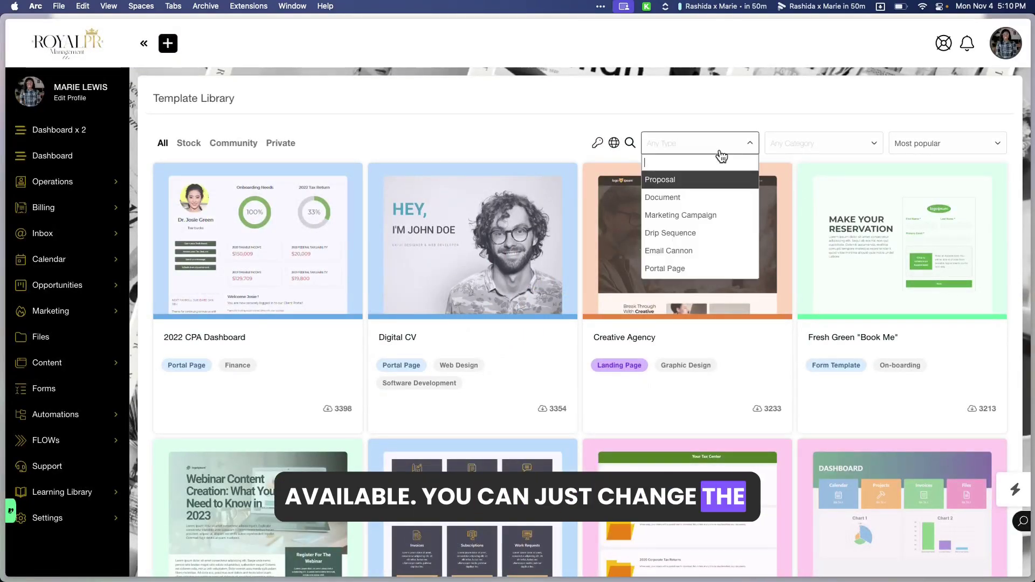
{"action": "scroll", "coordinate": [703, 226], "scroll_direction": "down", "scroll_amount": 1}
{"action": "scroll", "coordinate": [703, 226], "scroll_direction": "down", "scroll_amount": 2}
{"action": "left_click", "coordinate": [704, 230]}
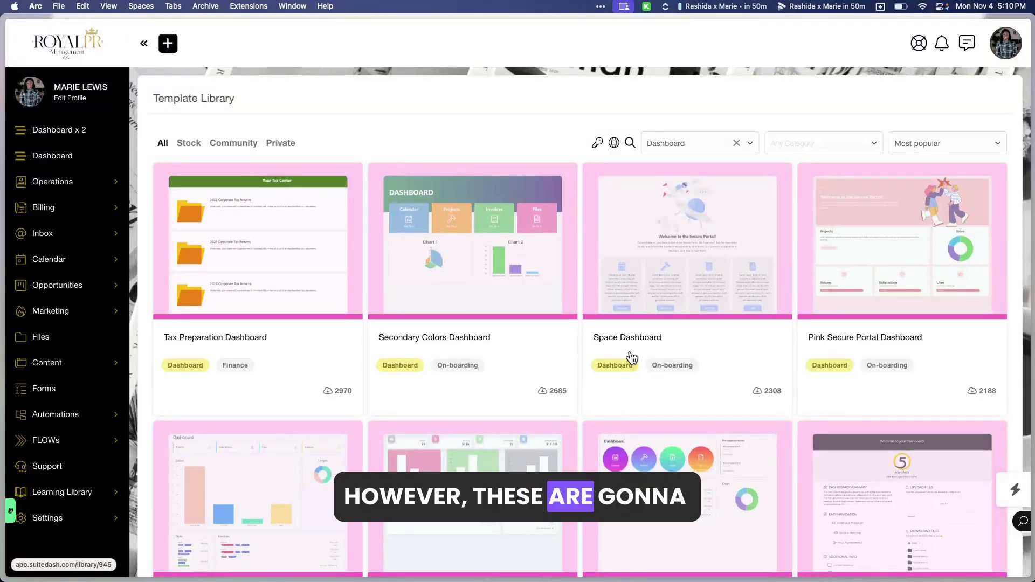
Browse the dashboard templates on the first and second pages of the library
{"action": "scroll", "coordinate": [632, 358], "scroll_direction": "down", "scroll_amount": 7}
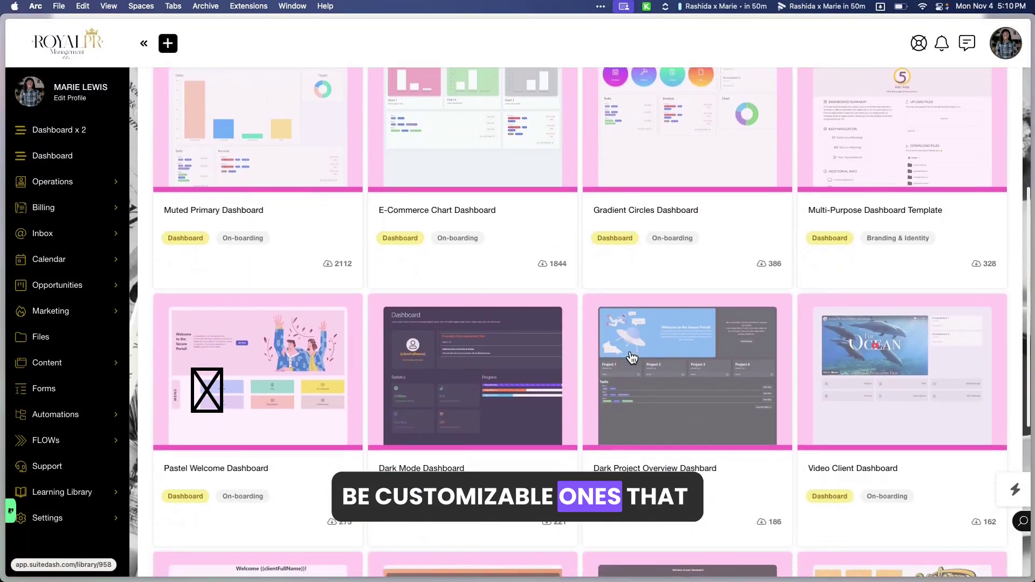
{"action": "scroll", "coordinate": [632, 358], "scroll_direction": "down", "scroll_amount": 5}
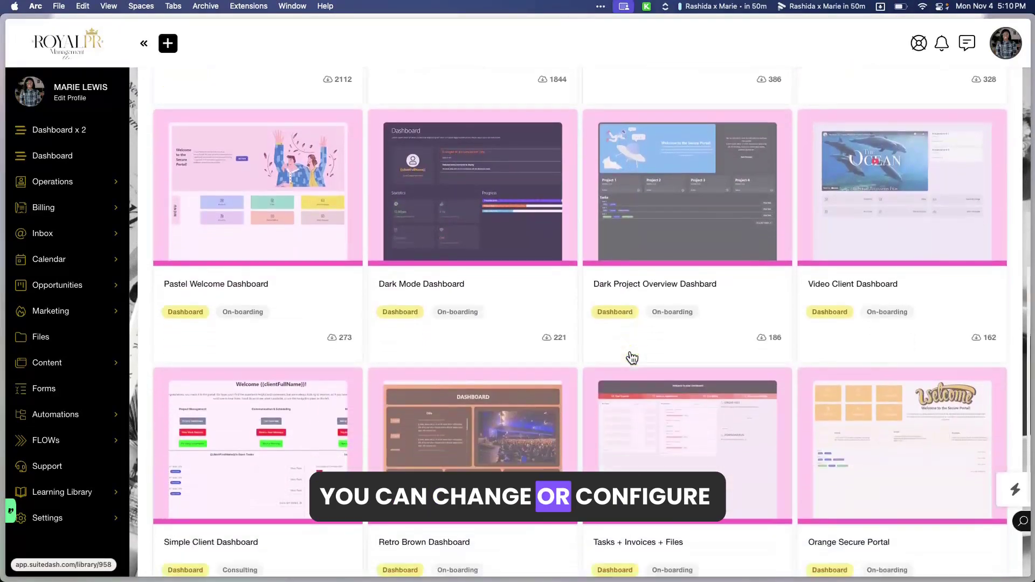
{"action": "scroll", "coordinate": [632, 357], "scroll_direction": "down", "scroll_amount": 1}
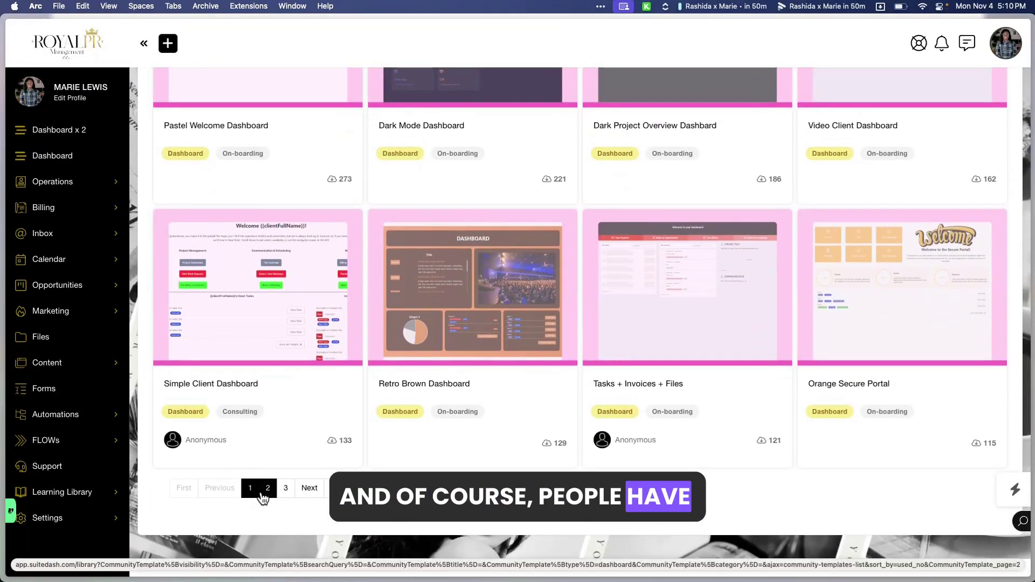
{"action": "left_click", "coordinate": [275, 489]}
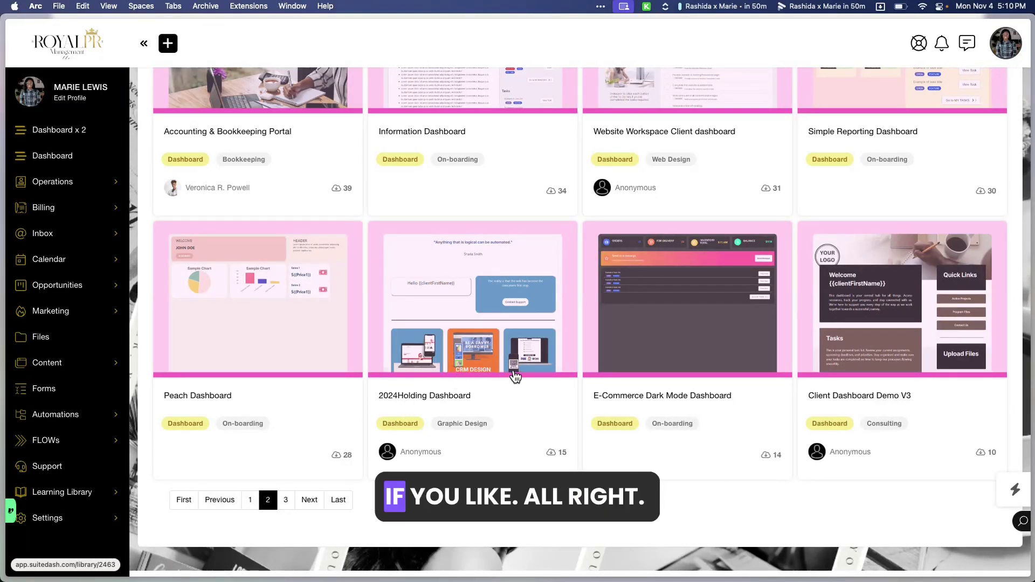
{"action": "scroll", "coordinate": [412, 414], "scroll_direction": "up", "scroll_amount": 1}
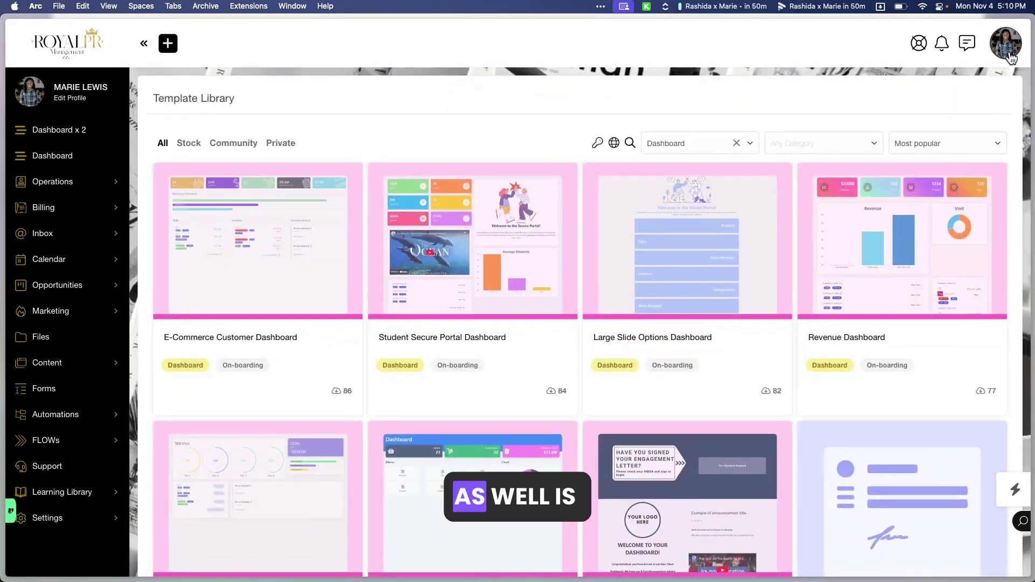
Open the account's Integrations page and review the QuickBooks, Zapier, calendar, Twilio and Zoom connection options
{"action": "left_click", "coordinate": [1009, 57]}
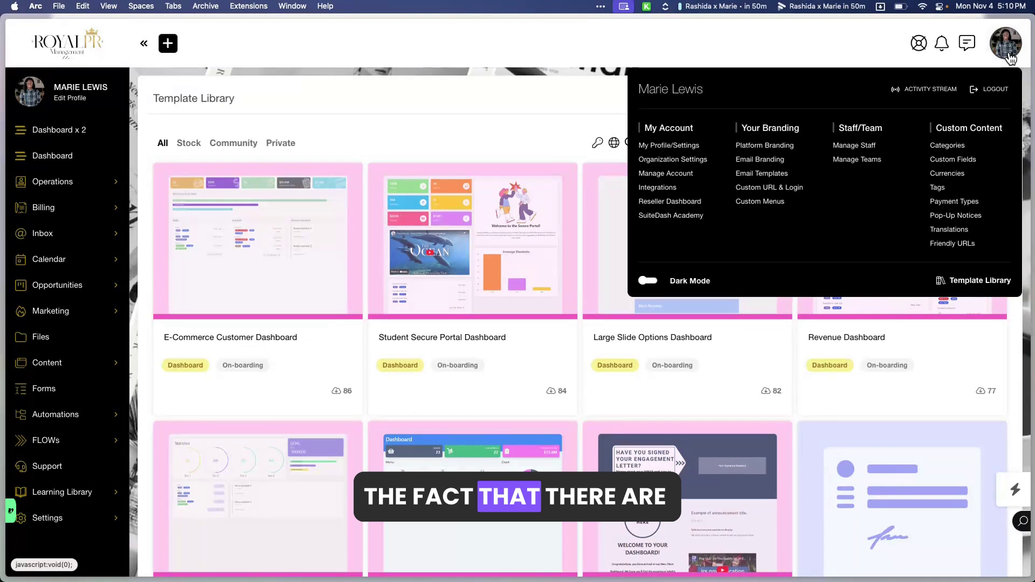
{"action": "left_click", "coordinate": [655, 189]}
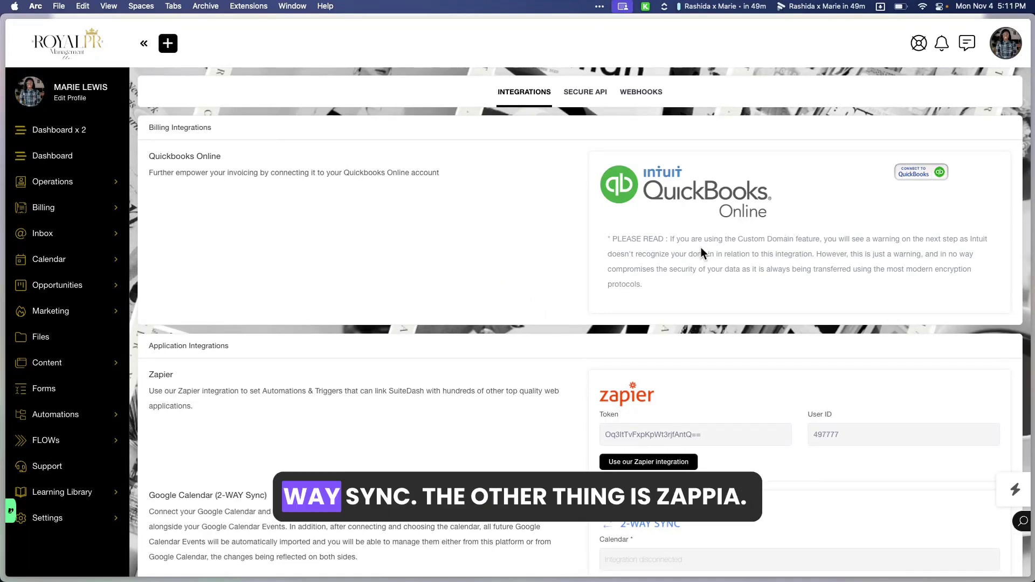
{"action": "scroll", "coordinate": [701, 253], "scroll_direction": "down", "scroll_amount": 5}
{"action": "scroll", "coordinate": [702, 253], "scroll_direction": "down", "scroll_amount": 1}
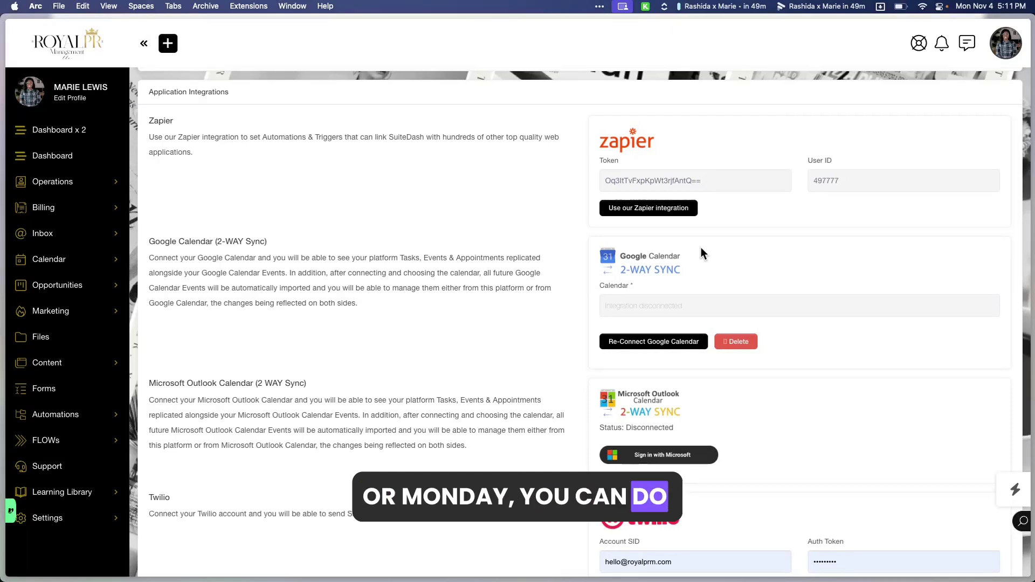
{"action": "scroll", "coordinate": [363, 376], "scroll_direction": "down", "scroll_amount": 3}
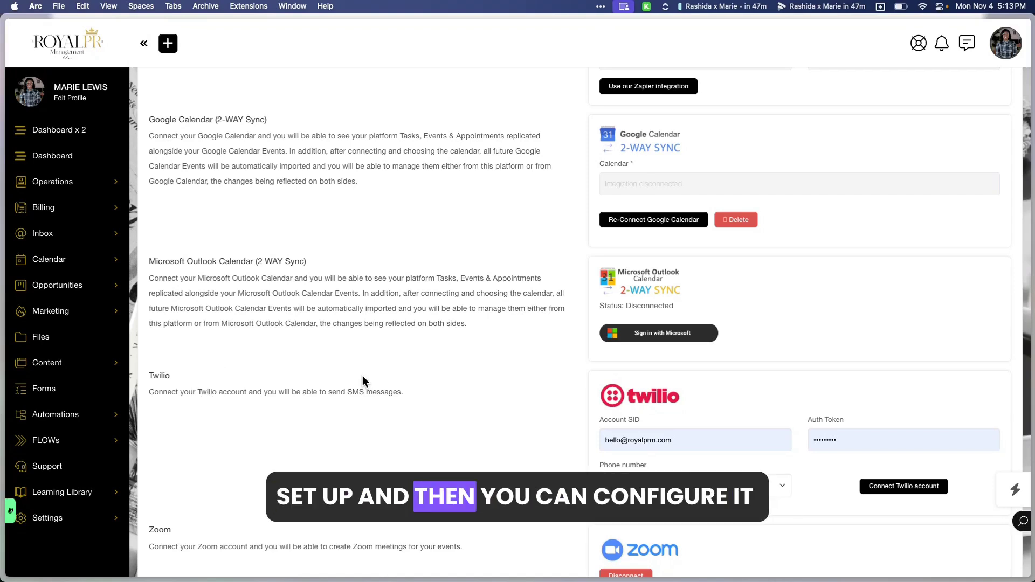
{"action": "scroll", "coordinate": [363, 377], "scroll_direction": "down", "scroll_amount": 3}
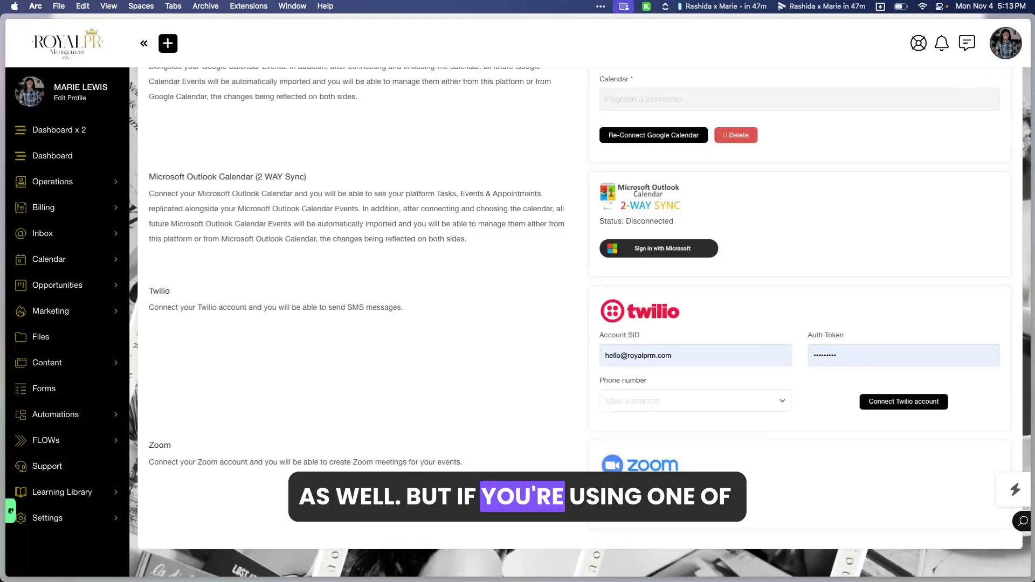
{"action": "scroll", "coordinate": [384, 229], "scroll_direction": "up", "scroll_amount": 3}
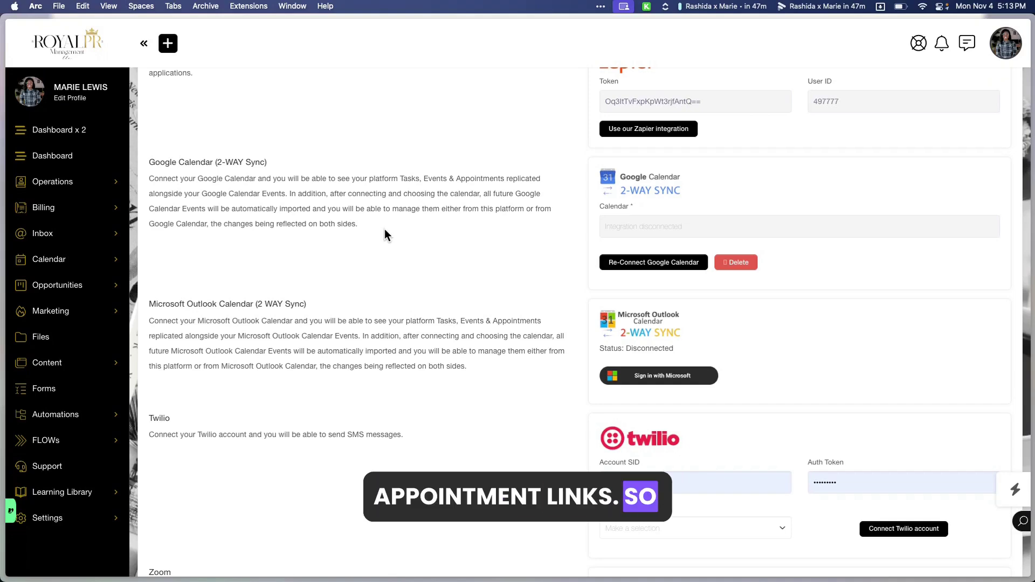
Open the calendar's appointment types and set the Streamlined Systems type to inactive
{"action": "left_click", "coordinate": [48, 259]}
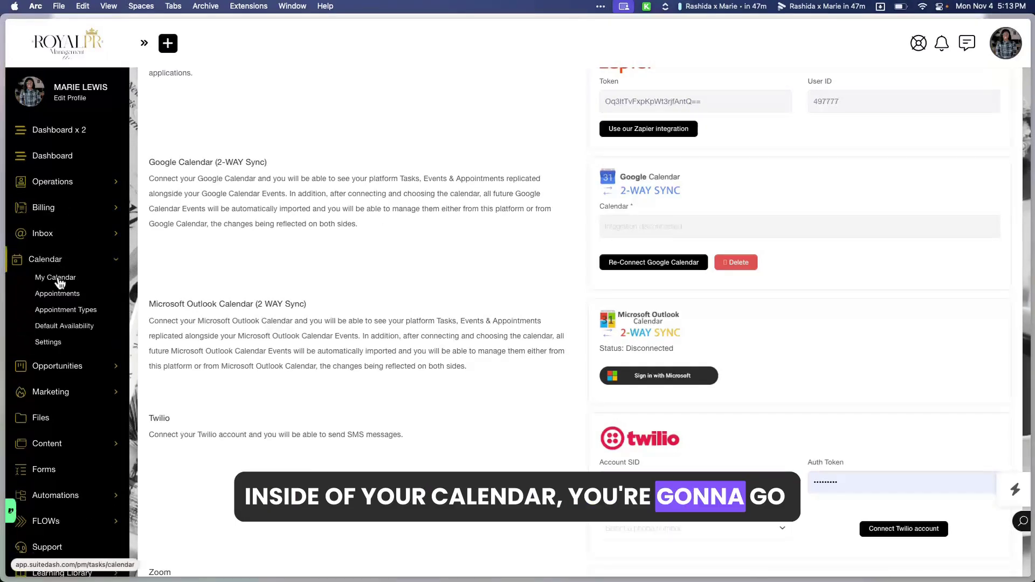
{"action": "left_click", "coordinate": [60, 311]}
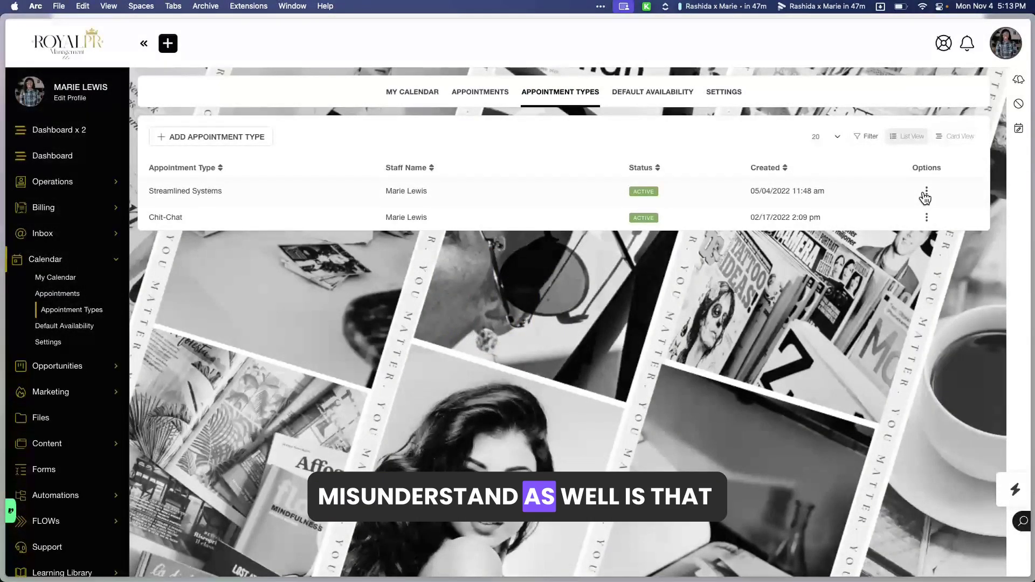
{"action": "left_click", "coordinate": [926, 192]}
{"action": "left_click", "coordinate": [878, 365]}
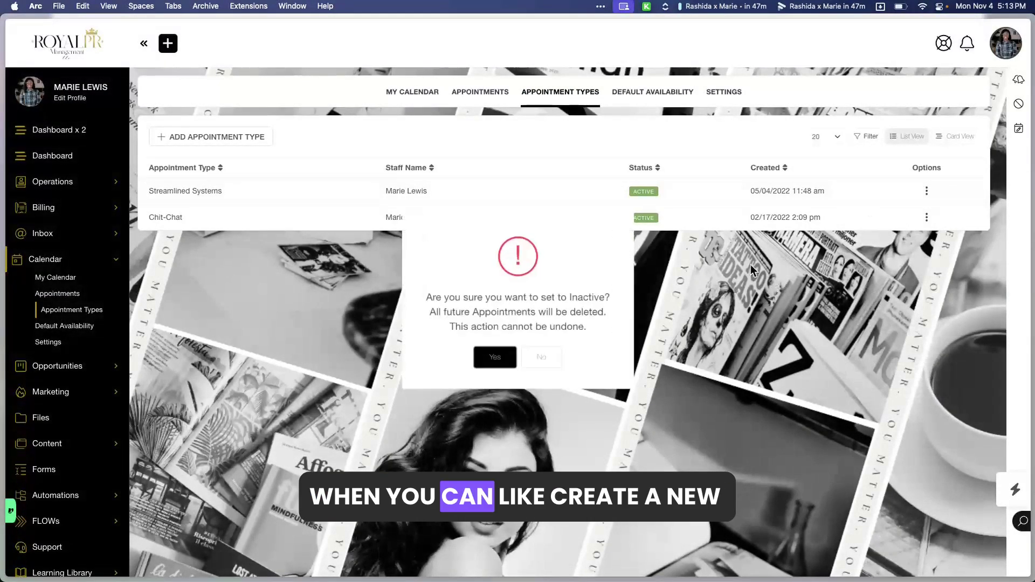
{"action": "left_click", "coordinate": [496, 371]}
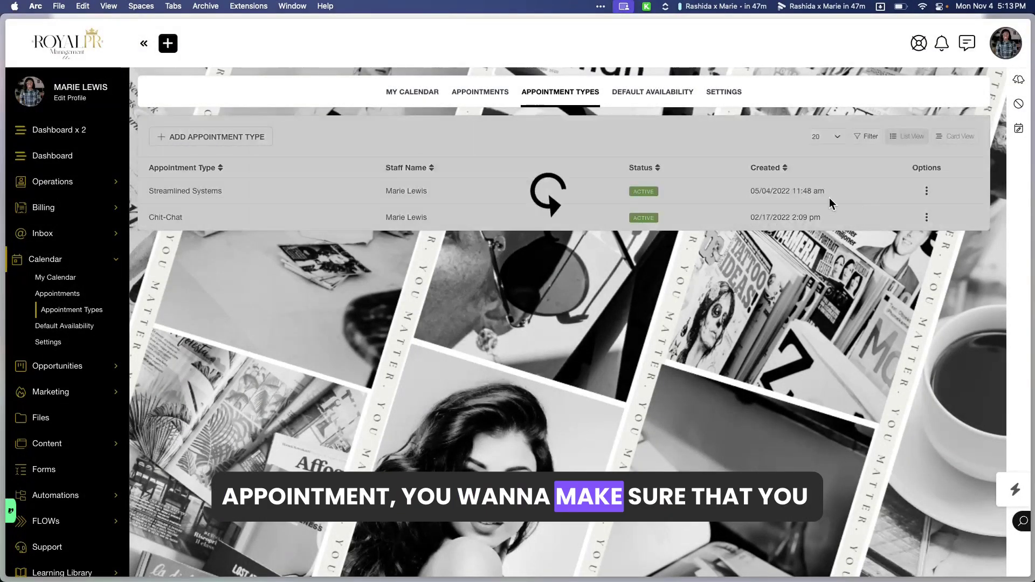
Set the Streamlined Systems appointment type to active and confirm the status change
{"action": "left_click", "coordinate": [926, 191]}
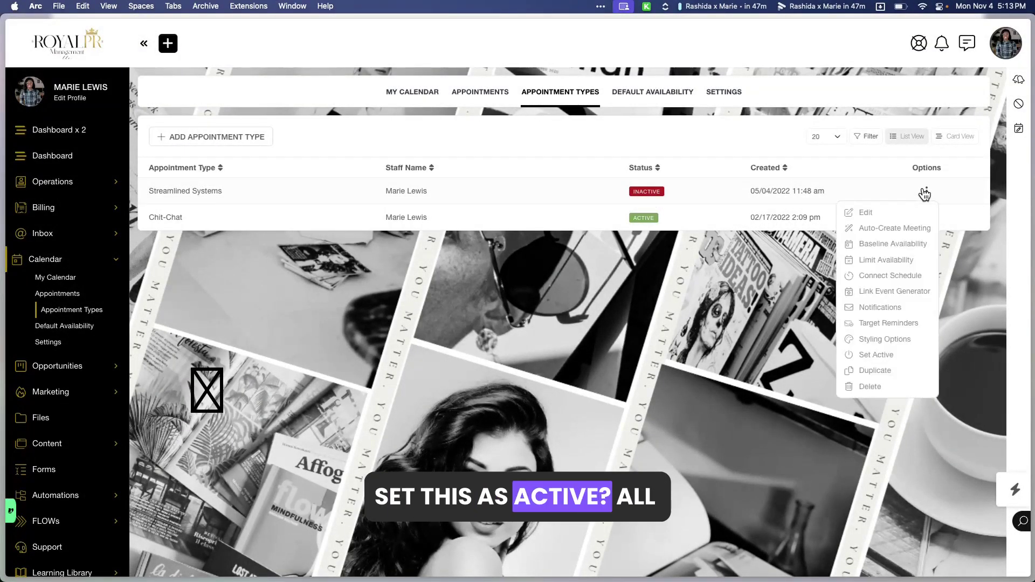
{"action": "left_click", "coordinate": [876, 357]}
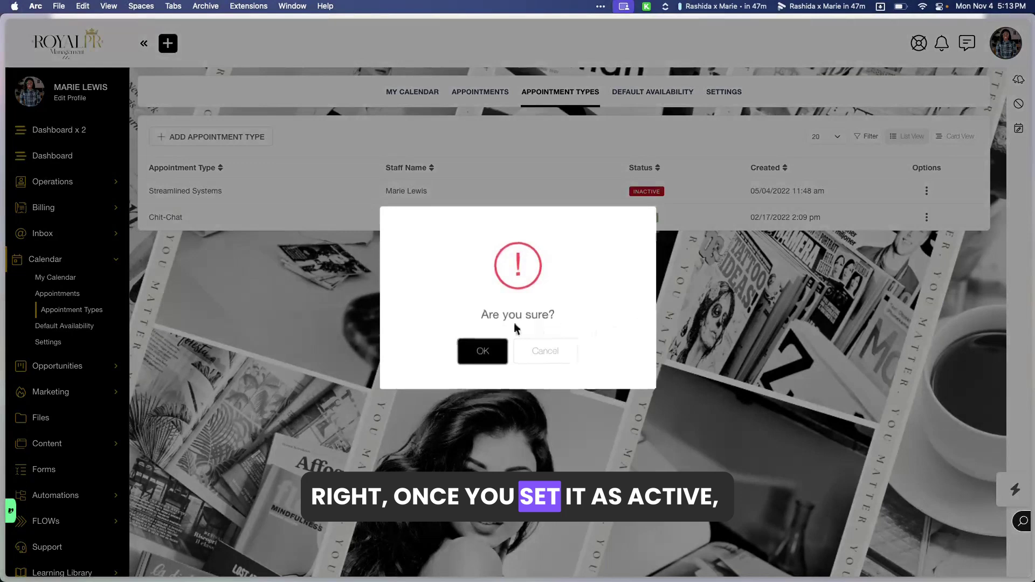
{"action": "left_click", "coordinate": [500, 349]}
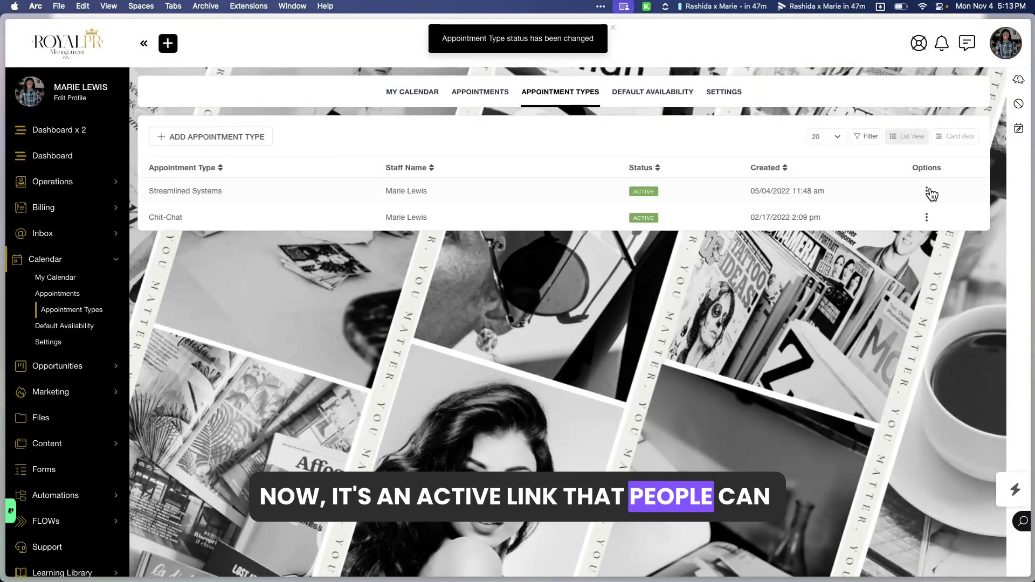
Open the Auto-Create Meeting settings of the Streamlined Systems type, review the available meeting providers, and return to the appointment types
{"action": "left_click", "coordinate": [927, 191]}
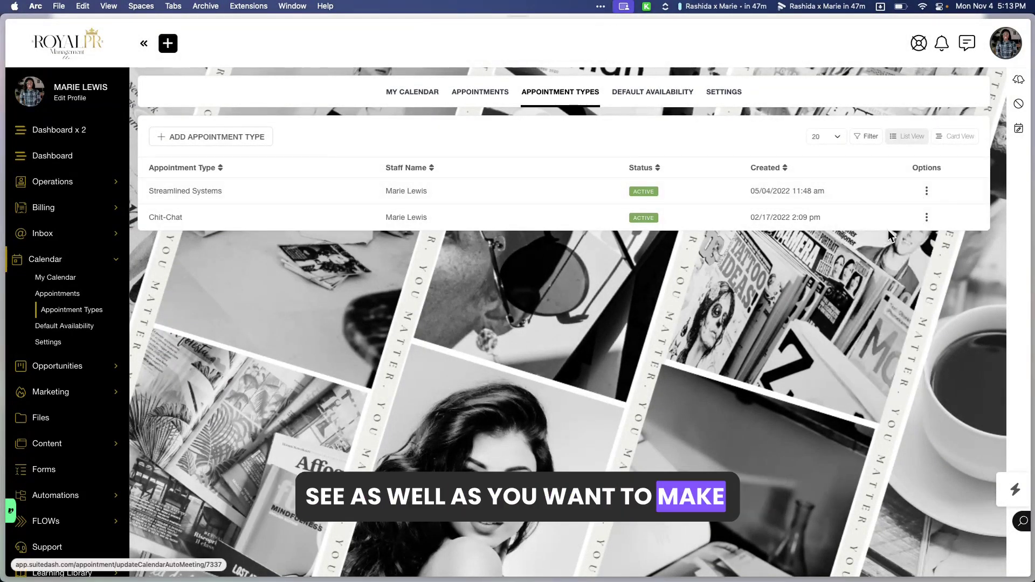
{"action": "left_click", "coordinate": [887, 233]}
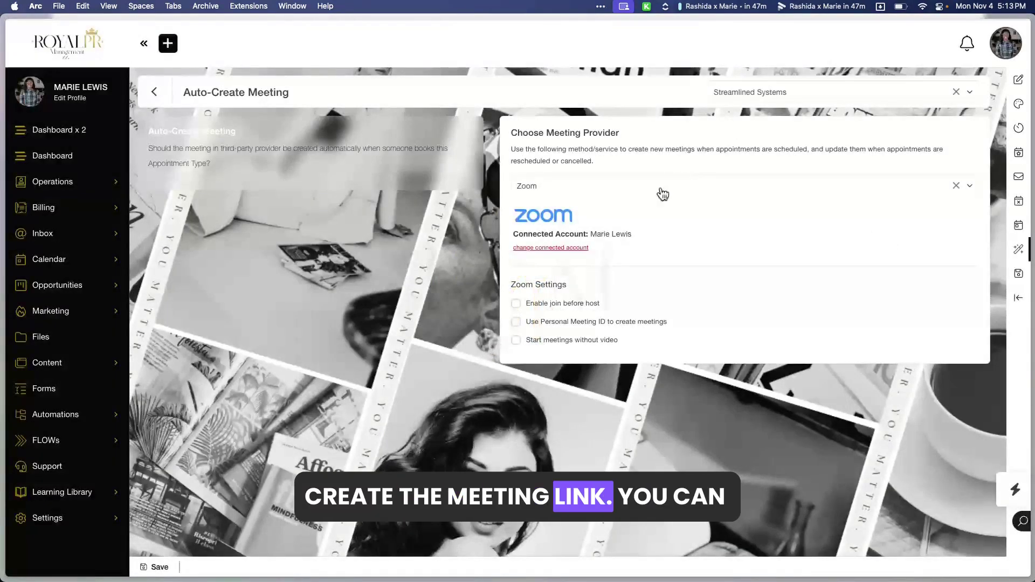
{"action": "left_click", "coordinate": [662, 193]}
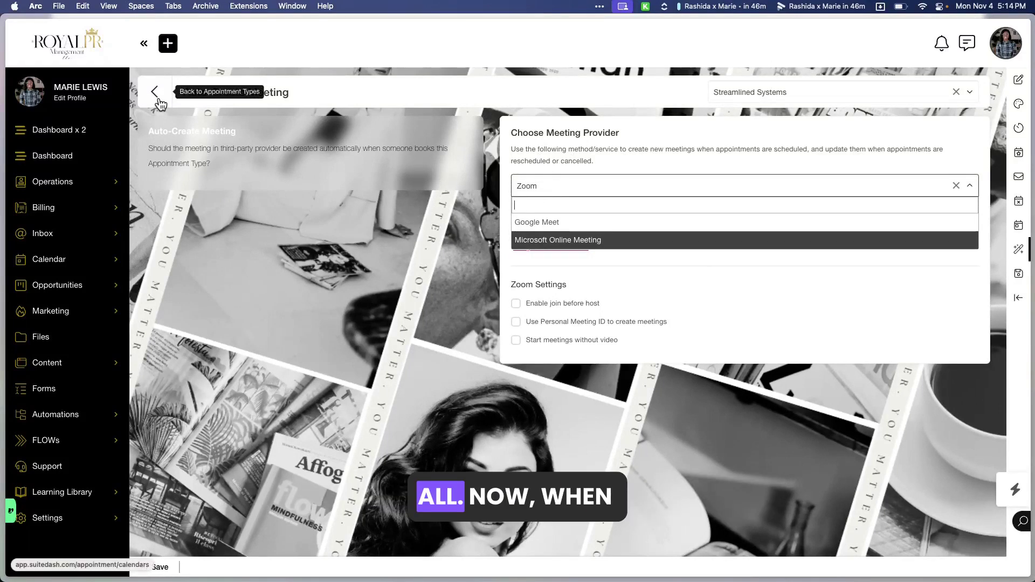
{"action": "key", "text": "Escape"}
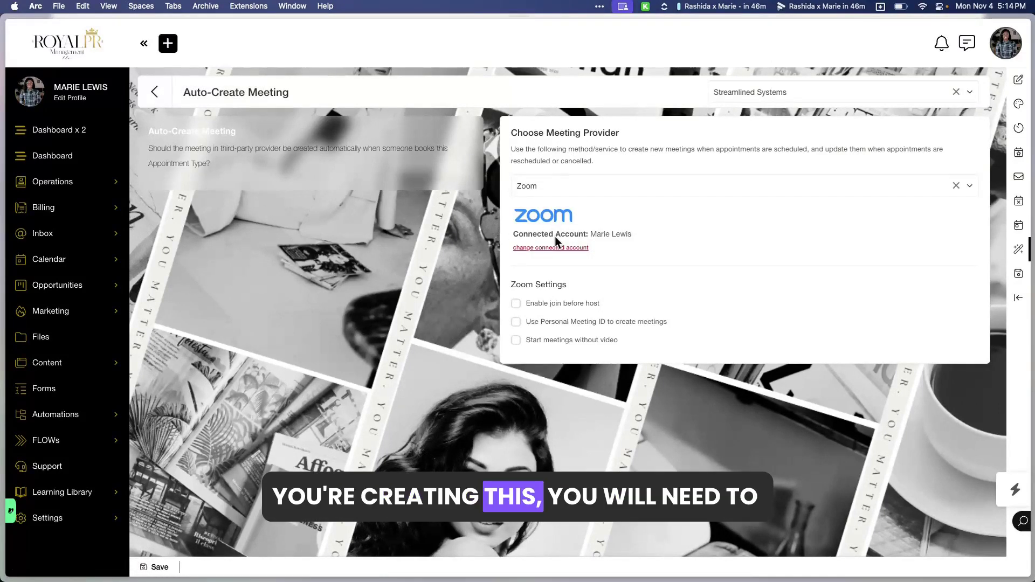
{"action": "key", "text": "super+bracketleft"}
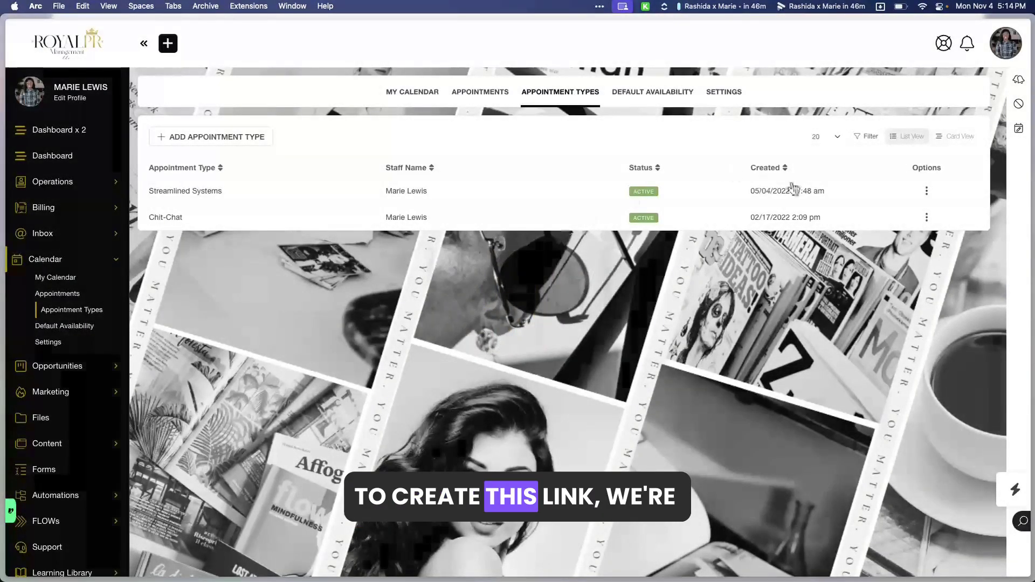
Open the Forms page and review the types of form that can be created, without creating one
{"action": "left_click", "coordinate": [69, 474]}
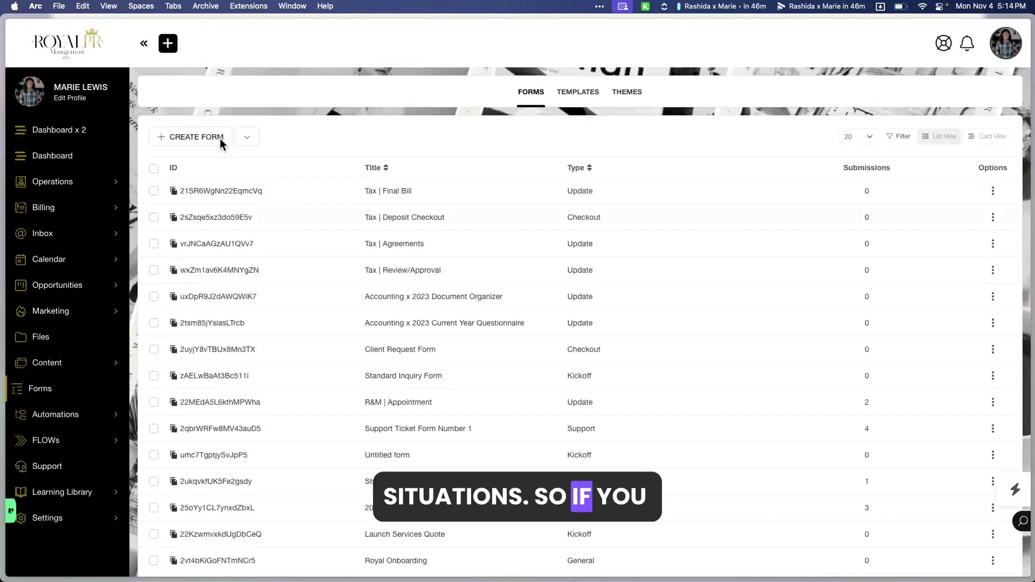
{"action": "left_click", "coordinate": [215, 137]}
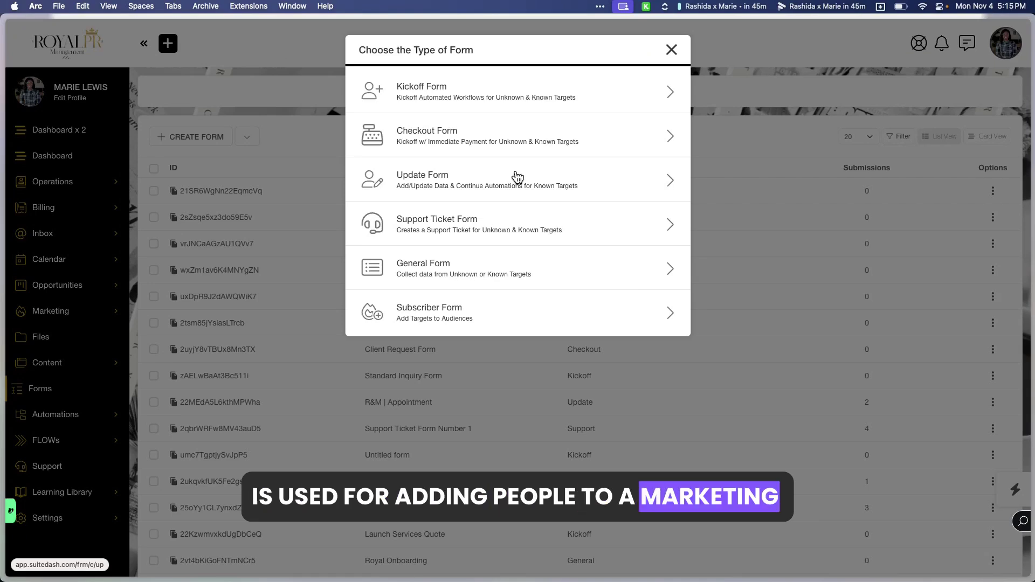
{"action": "left_click", "coordinate": [671, 50]}
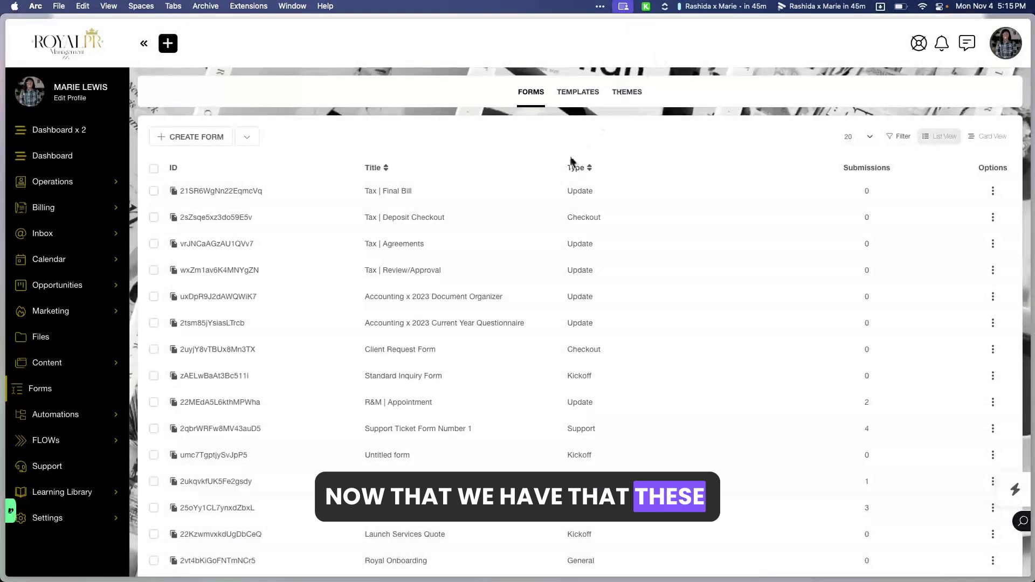
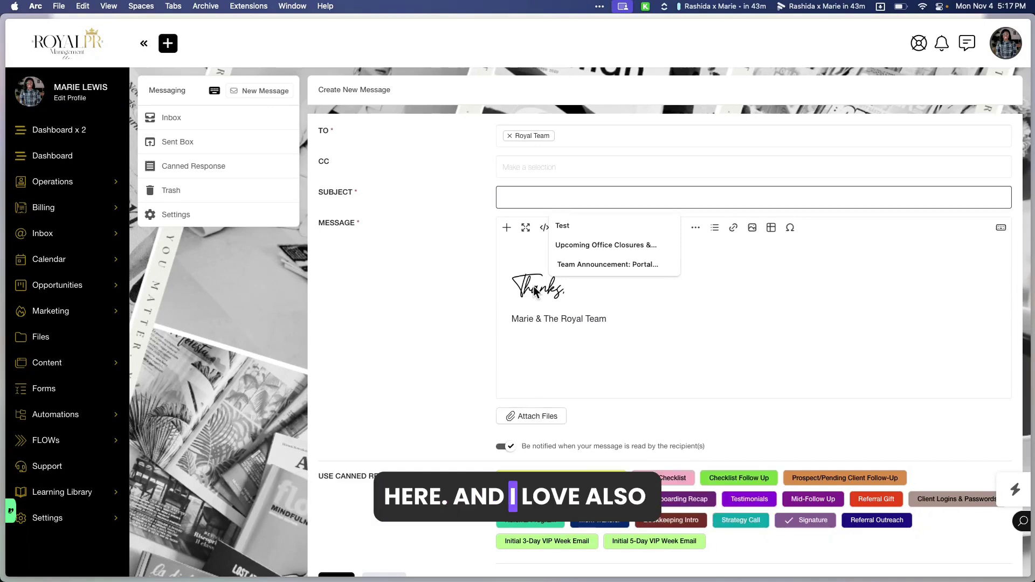
Review the canned responses offered in the new message to Royal Team and open the list where they are managed
{"action": "left_click", "coordinate": [517, 262]}
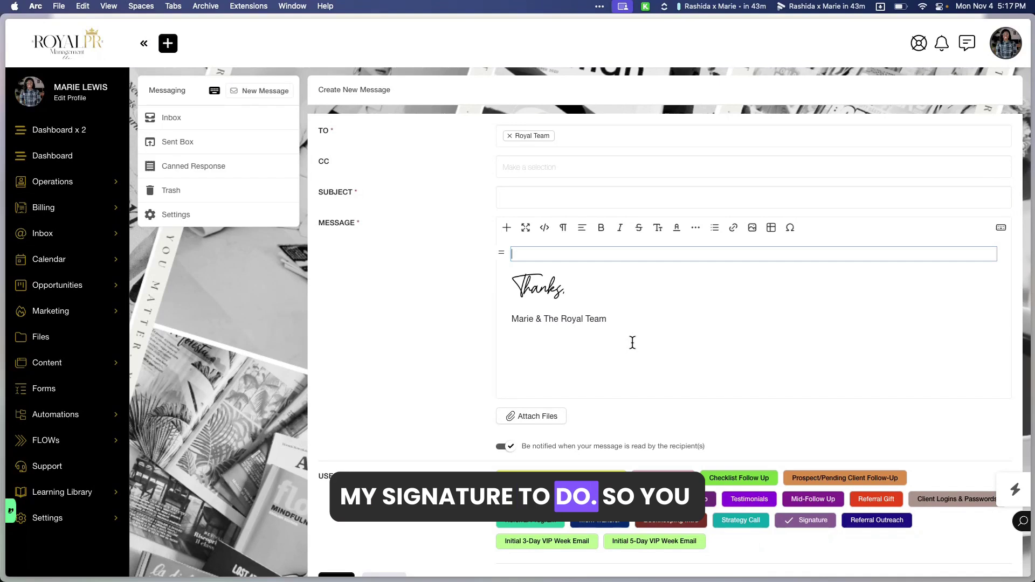
{"action": "scroll", "coordinate": [632, 342], "scroll_direction": "down", "scroll_amount": 2}
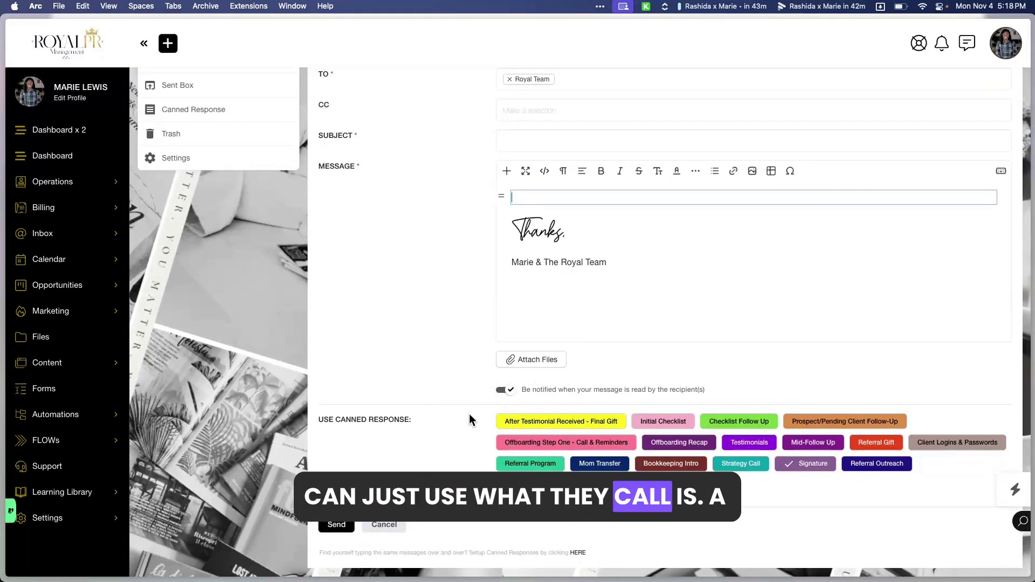
{"action": "scroll", "coordinate": [412, 426], "scroll_direction": "up", "scroll_amount": 1}
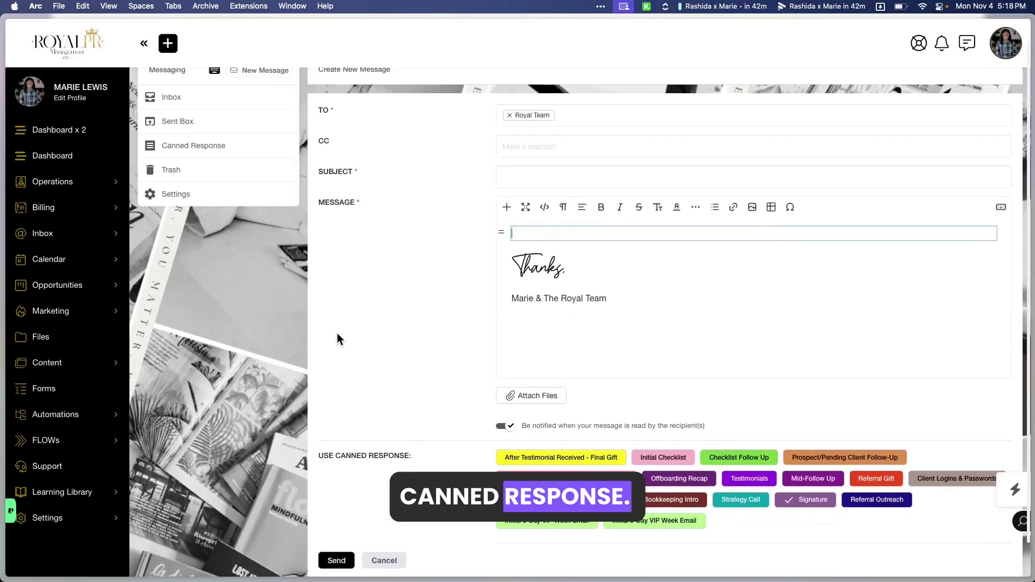
{"action": "left_click", "coordinate": [224, 144]}
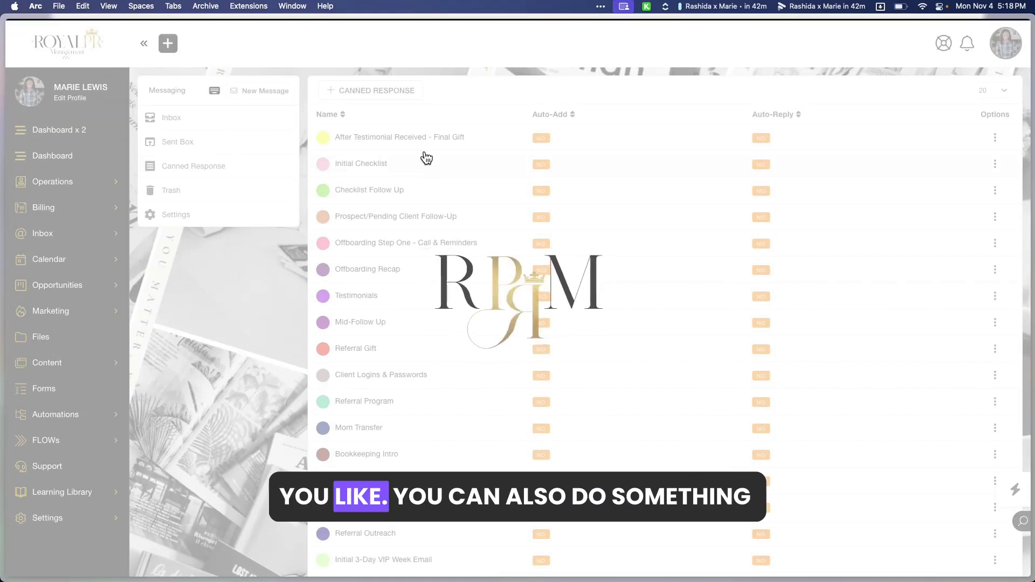
Open the "After Testimonial Received - Final Gift" canned response, review its subject, body and Auto-Add option, and close it
{"action": "left_click", "coordinate": [421, 149]}
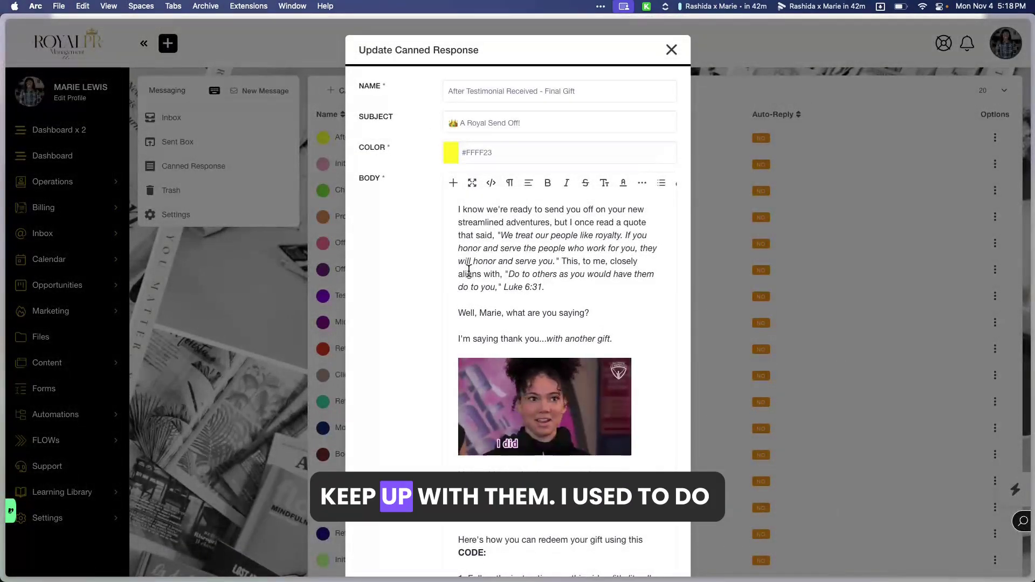
{"action": "scroll", "coordinate": [469, 269], "scroll_direction": "down", "scroll_amount": 3}
{"action": "scroll", "coordinate": [467, 272], "scroll_direction": "down", "scroll_amount": 3}
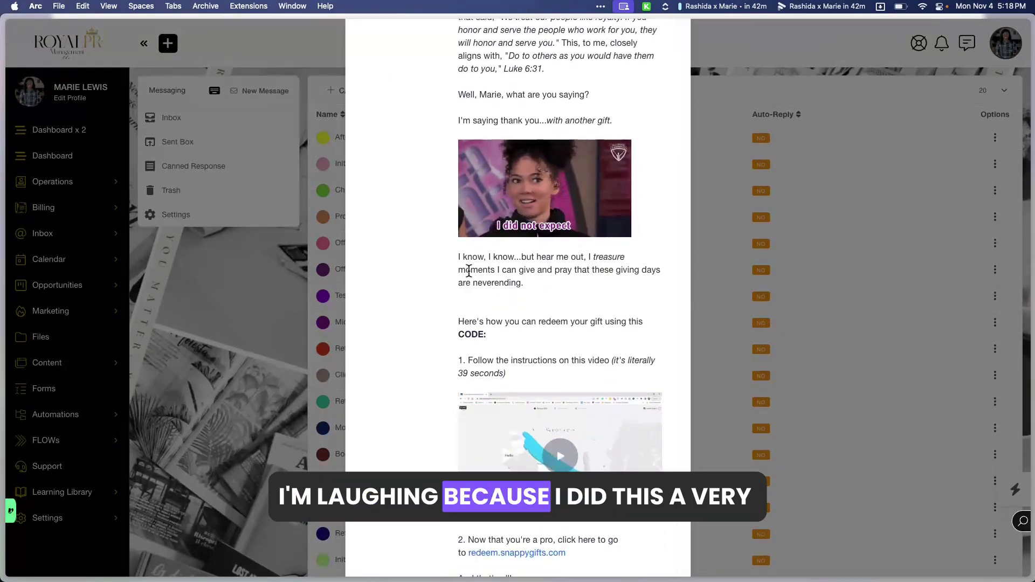
{"action": "scroll", "coordinate": [468, 270], "scroll_direction": "down", "scroll_amount": 4}
{"action": "scroll", "coordinate": [469, 270], "scroll_direction": "down", "scroll_amount": 4}
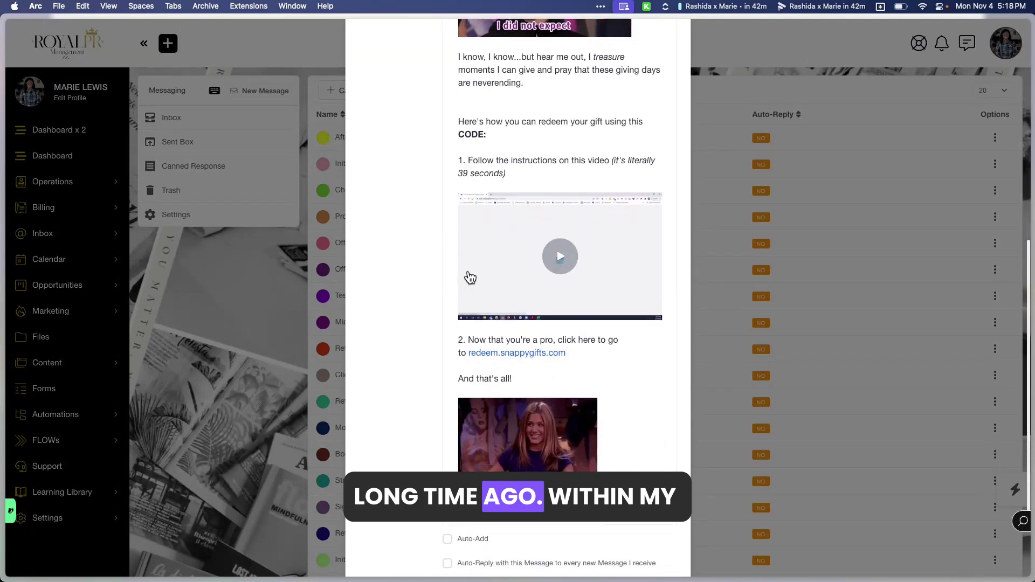
{"action": "scroll", "coordinate": [494, 310], "scroll_direction": "up", "scroll_amount": 2}
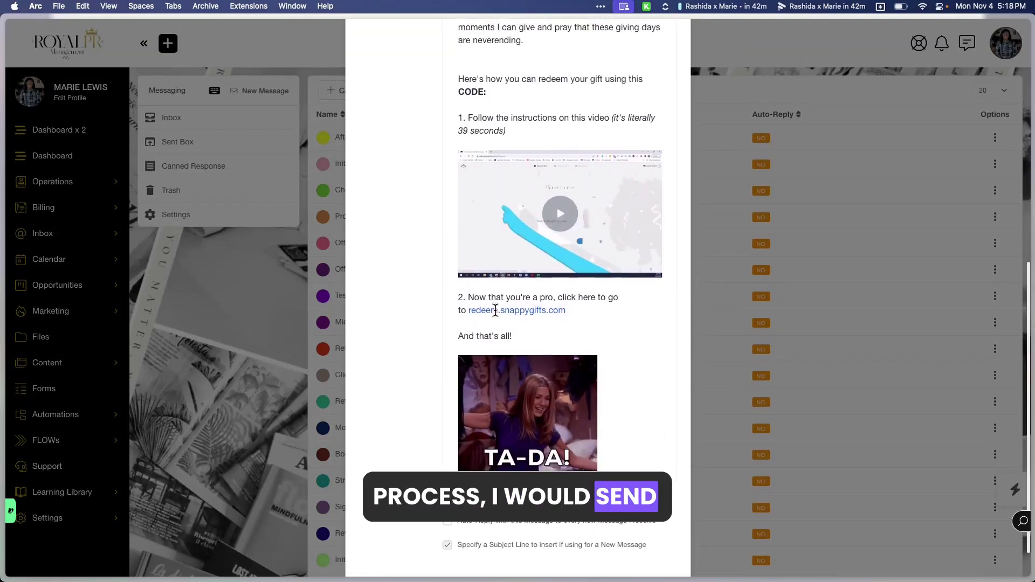
{"action": "scroll", "coordinate": [495, 309], "scroll_direction": "down", "scroll_amount": 2}
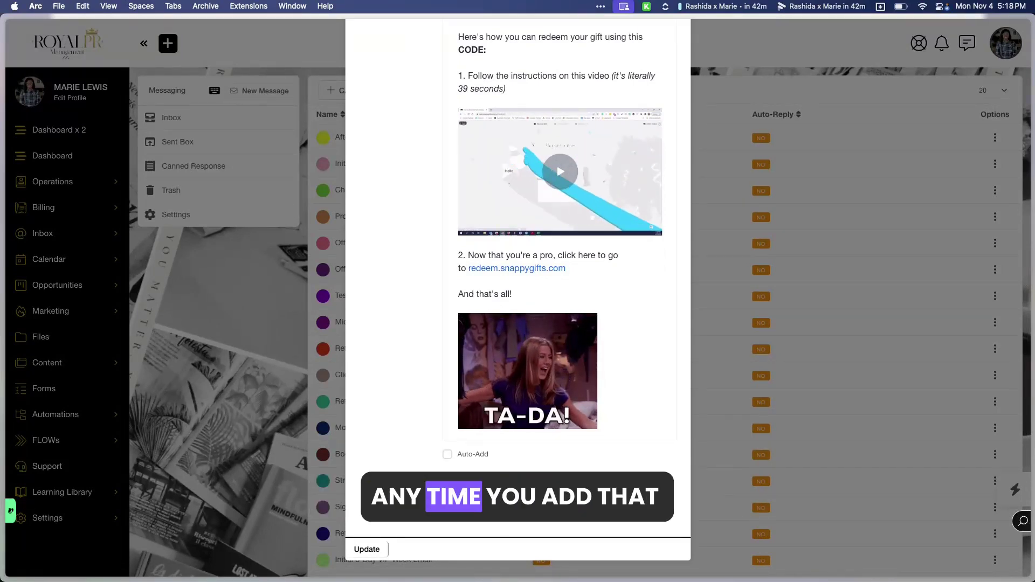
{"action": "scroll", "coordinate": [538, 222], "scroll_direction": "up", "scroll_amount": 10}
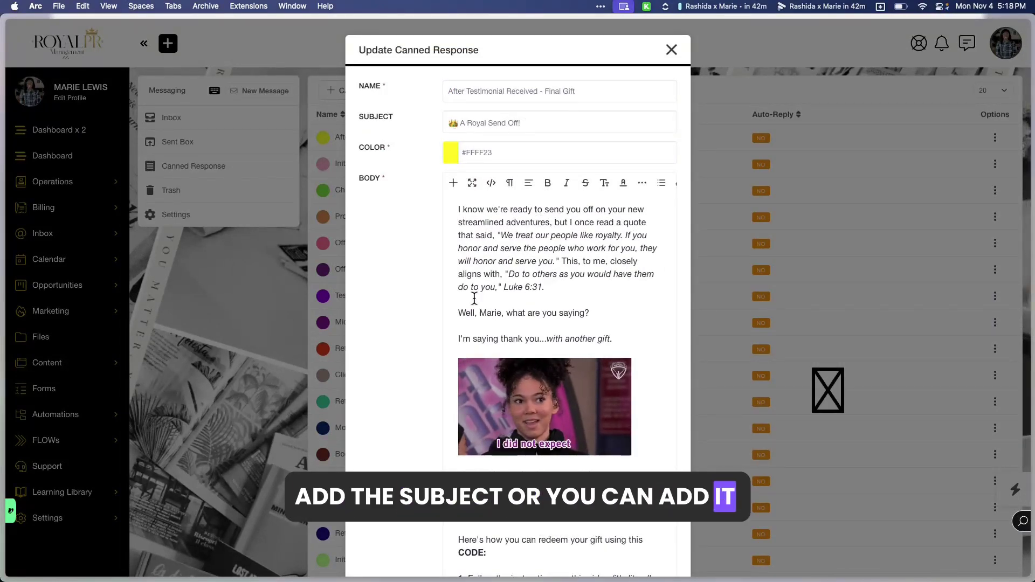
{"action": "scroll", "coordinate": [474, 298], "scroll_direction": "down", "scroll_amount": 10}
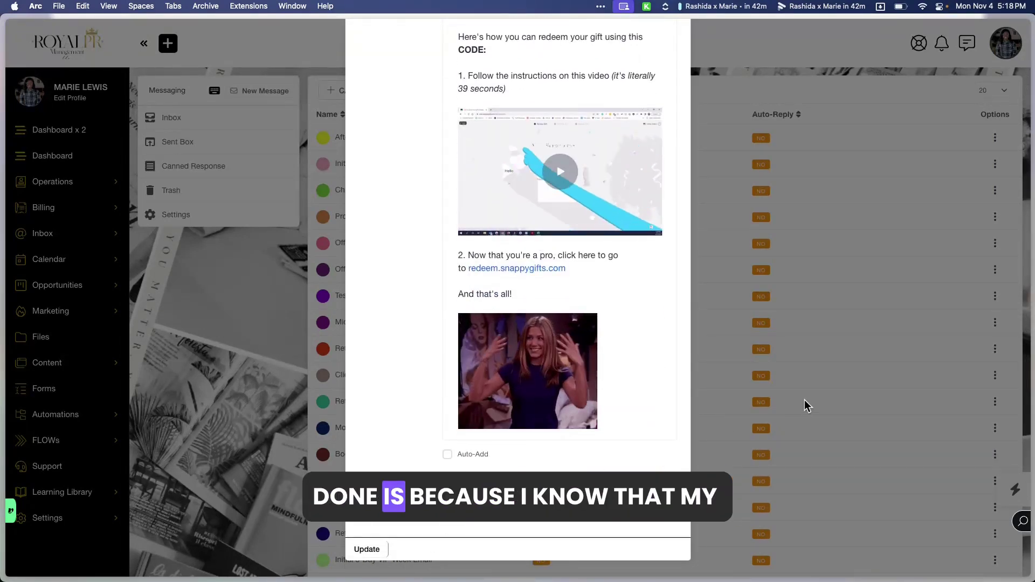
{"action": "scroll", "coordinate": [782, 396], "scroll_direction": "up", "scroll_amount": 10}
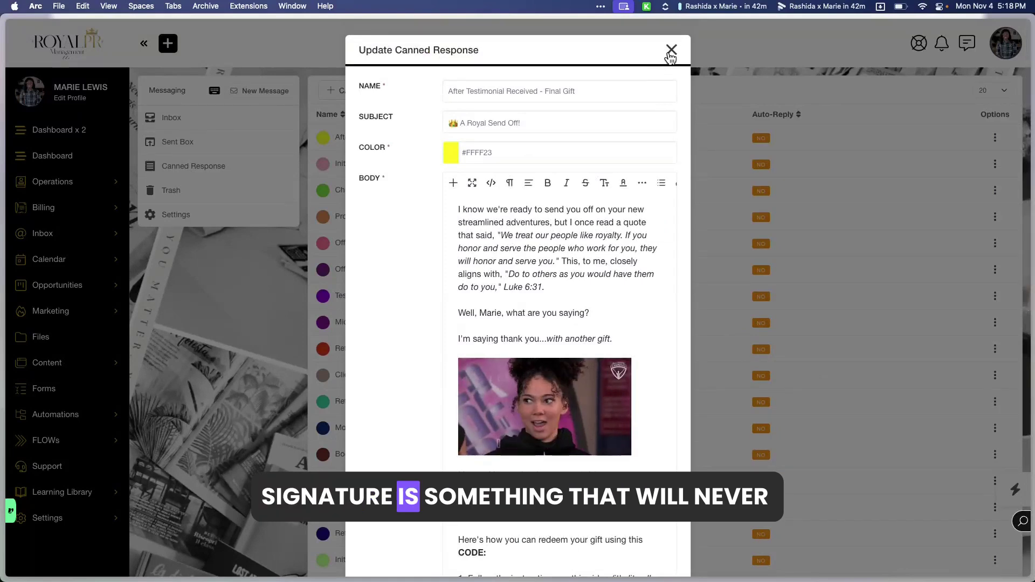
{"action": "left_click", "coordinate": [671, 50]}
Open the Signature canned response, review its body and Auto-Add option, and close it
{"action": "scroll", "coordinate": [561, 237], "scroll_direction": "down", "scroll_amount": 2}
{"action": "left_click", "coordinate": [443, 472]}
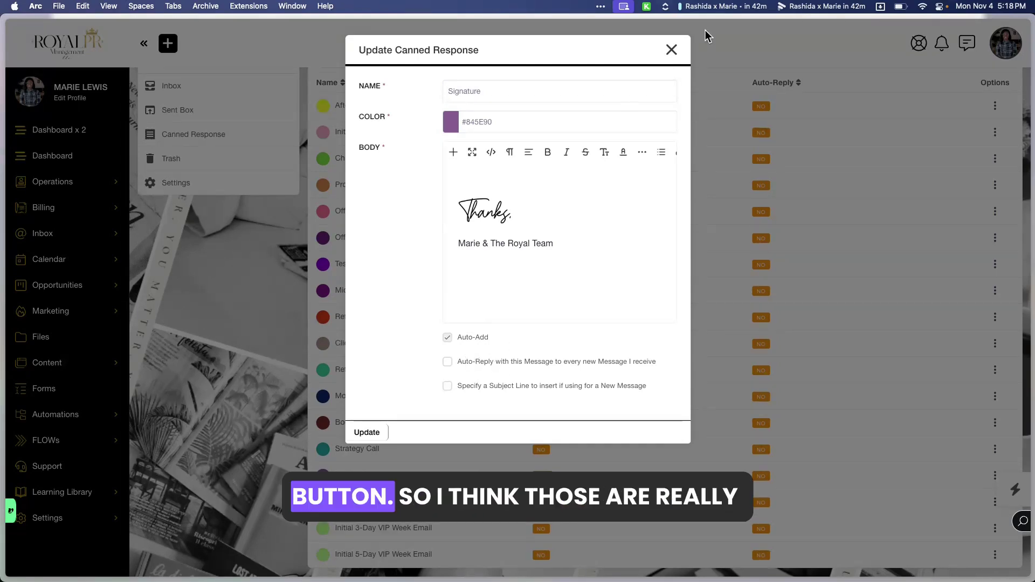
{"action": "left_click", "coordinate": [671, 49]}
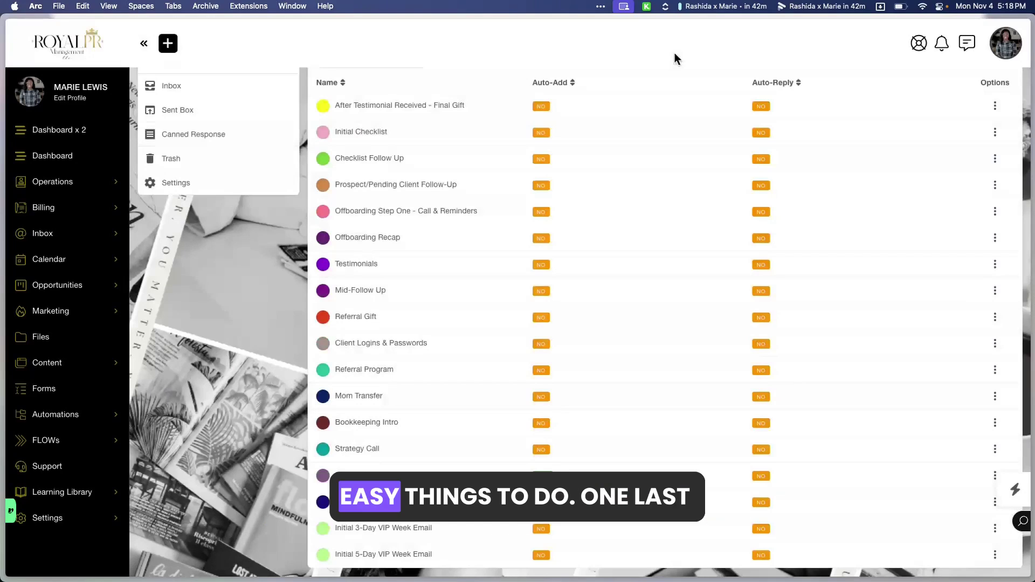
Open the messaging settings, enable designating staff to whom contacts can message, review the contact, circle, staff and team choices, and discard the changes
{"action": "left_click", "coordinate": [186, 184]}
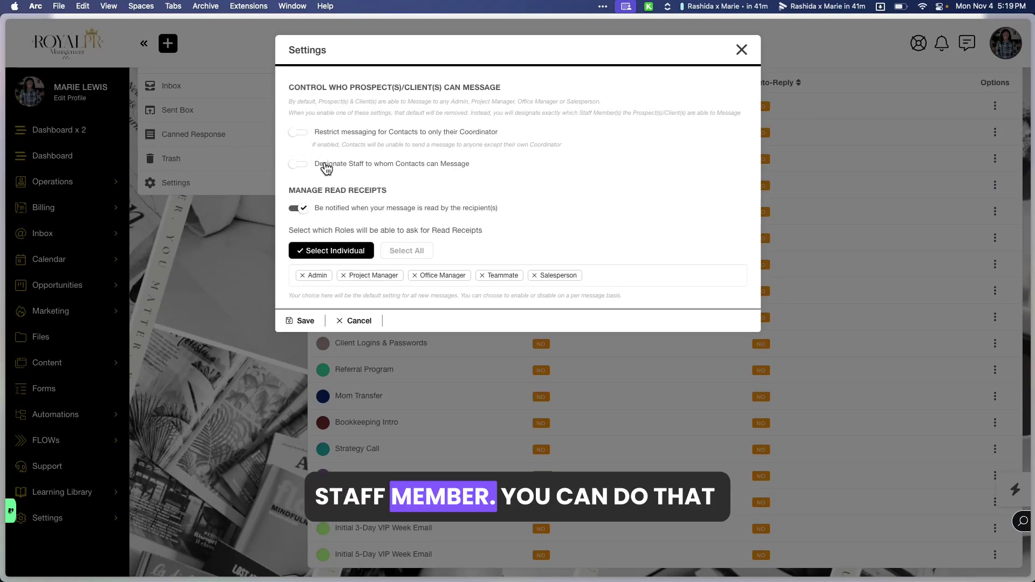
{"action": "left_click", "coordinate": [298, 133]}
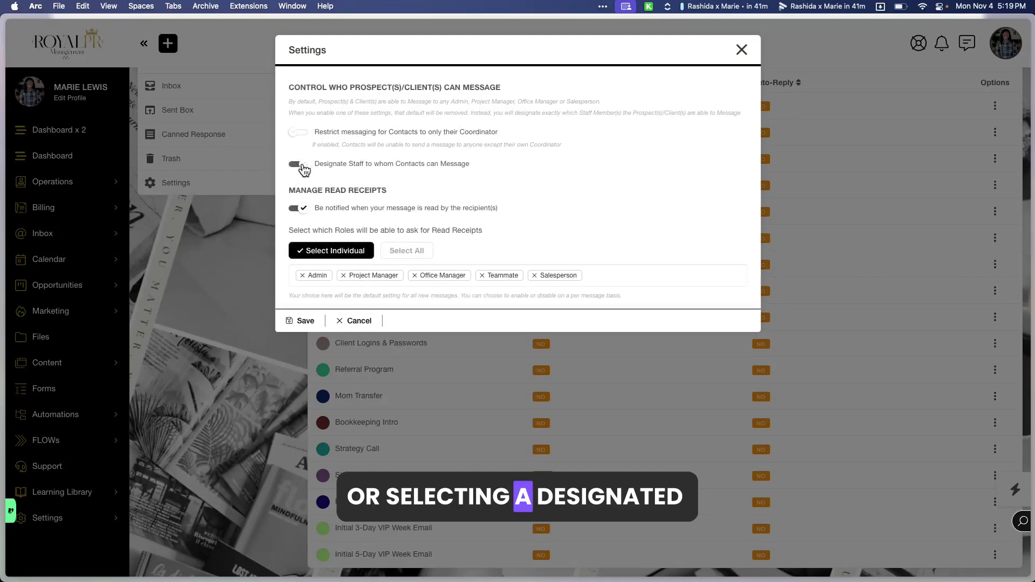
{"action": "left_click", "coordinate": [298, 164]}
{"action": "left_click", "coordinate": [350, 203]}
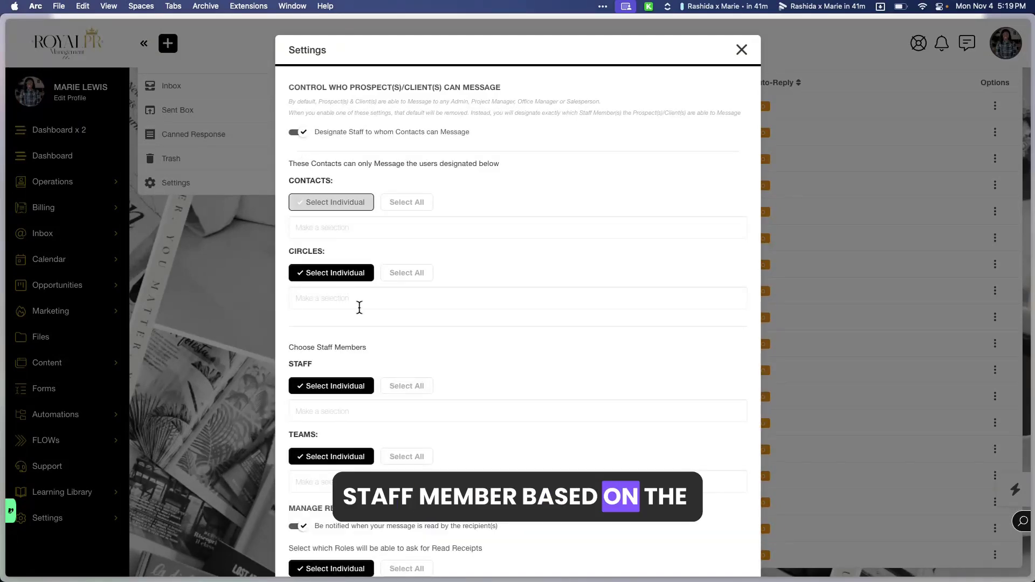
{"action": "scroll", "coordinate": [359, 307], "scroll_direction": "down", "scroll_amount": 3}
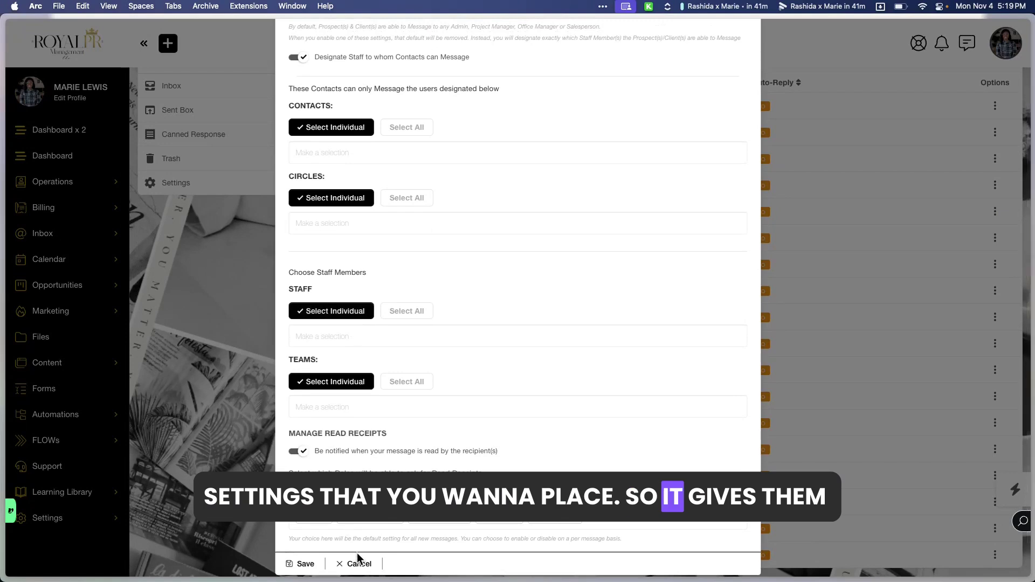
{"action": "left_click", "coordinate": [358, 561]}
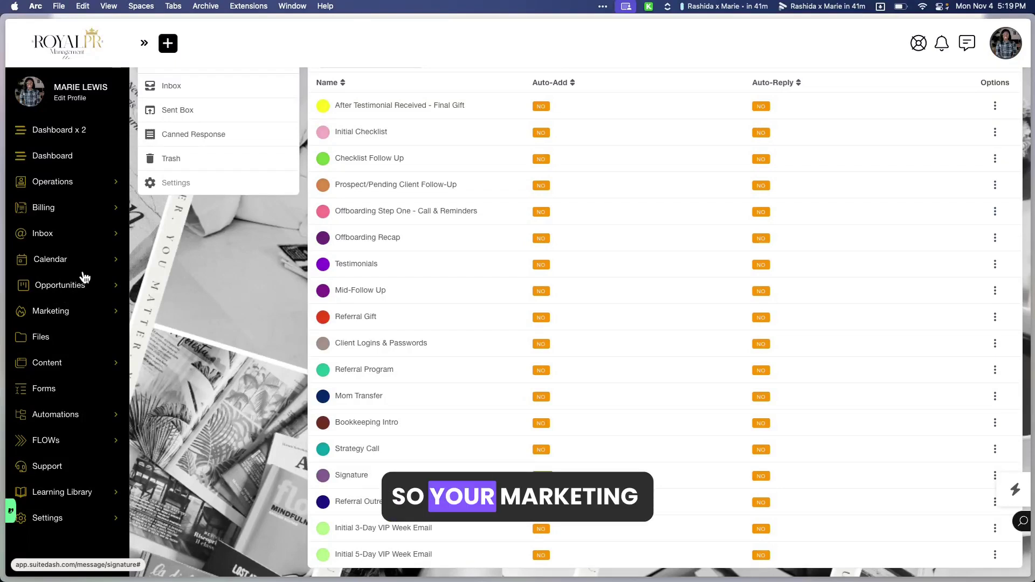
Add a new marketing campaign and choose the WYSIWYG visual editor for its content
{"action": "left_click", "coordinate": [66, 308]}
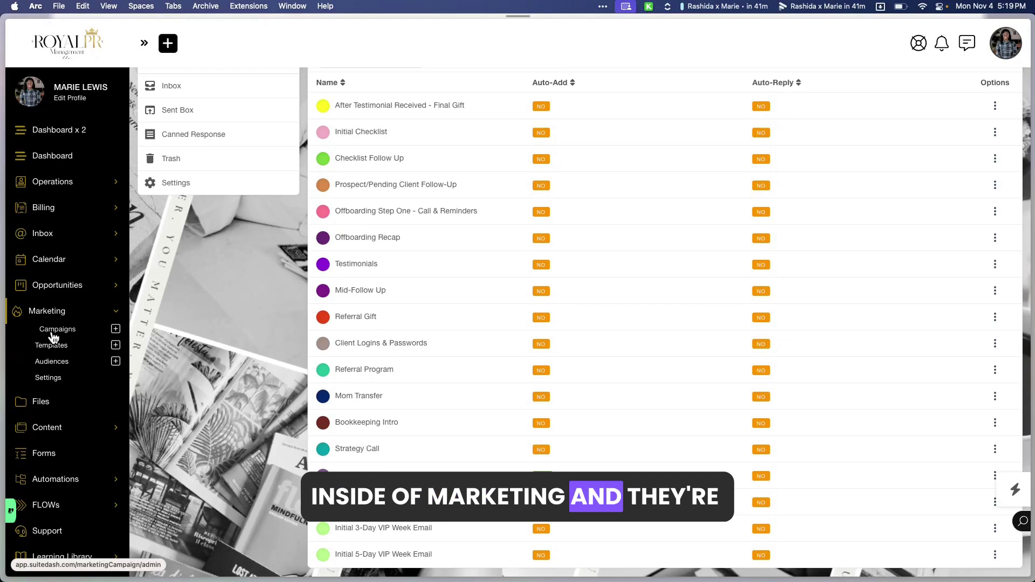
{"action": "left_click", "coordinate": [52, 331]}
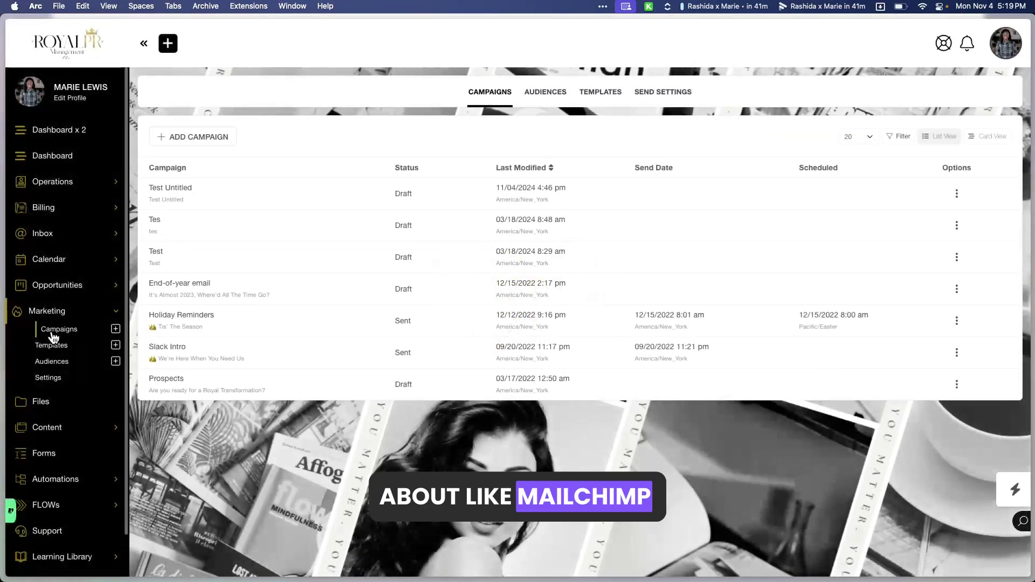
{"action": "left_click", "coordinate": [222, 142]}
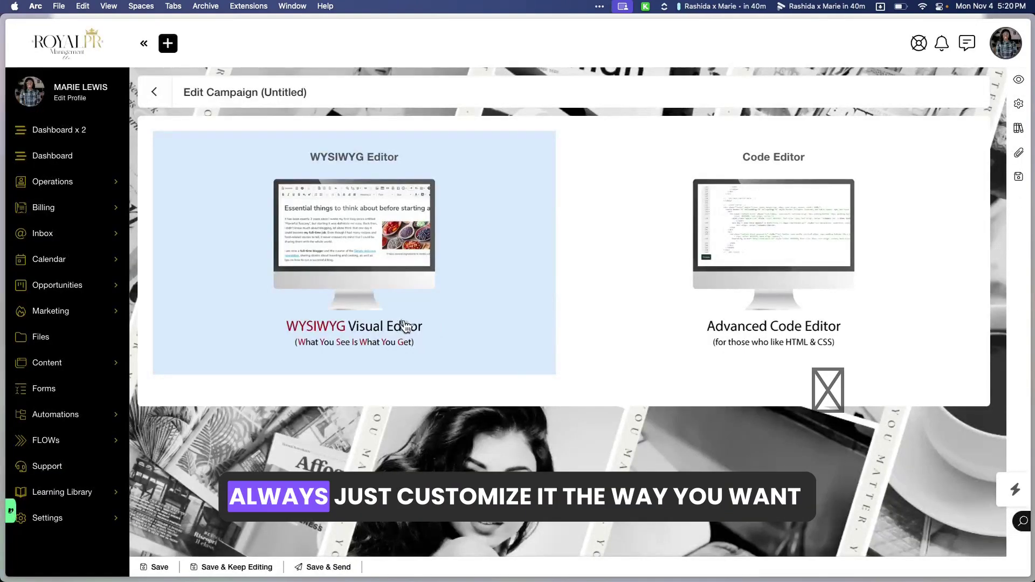
{"action": "left_click", "coordinate": [406, 329]}
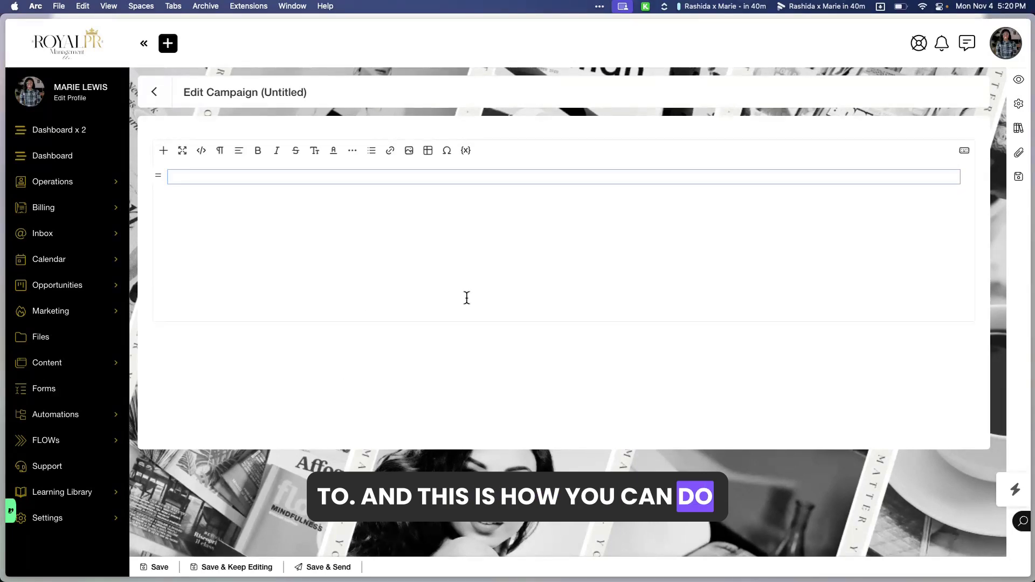
Insert an existing image from the image library into the campaign body, then open its settings and cancel without changes
{"action": "left_click", "coordinate": [409, 150]}
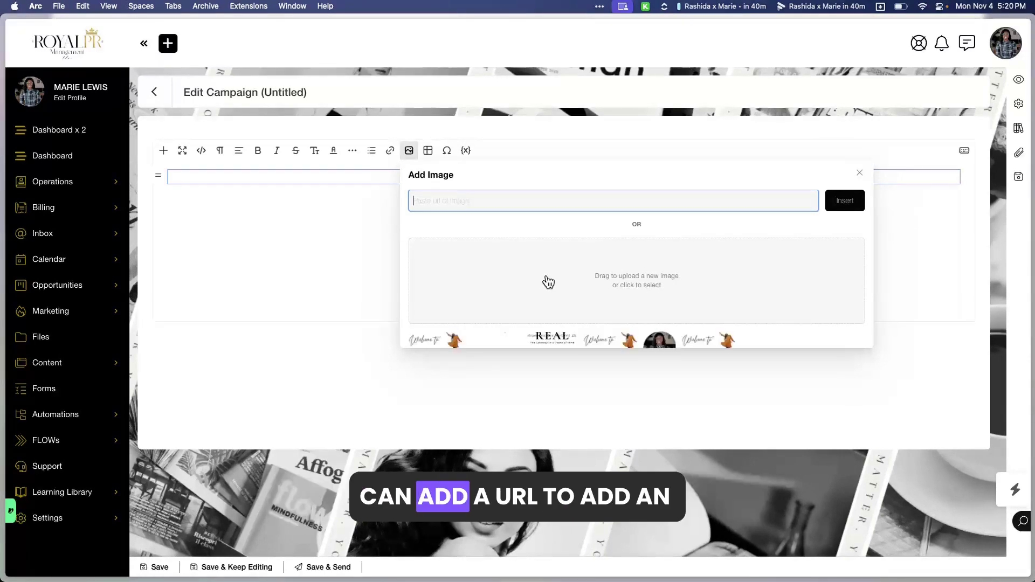
{"action": "scroll", "coordinate": [508, 324], "scroll_direction": "down", "scroll_amount": 3}
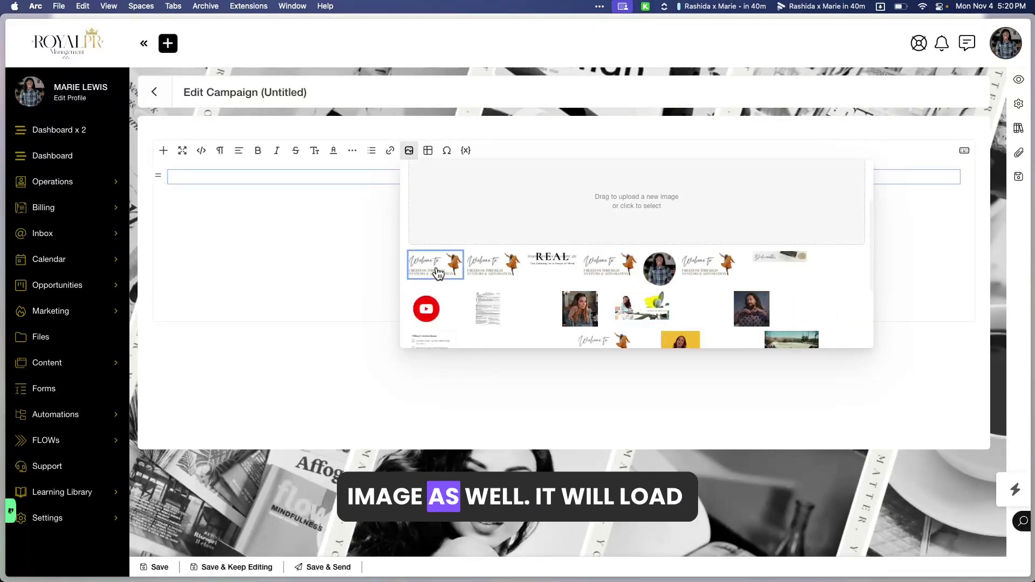
{"action": "left_click", "coordinate": [505, 310]}
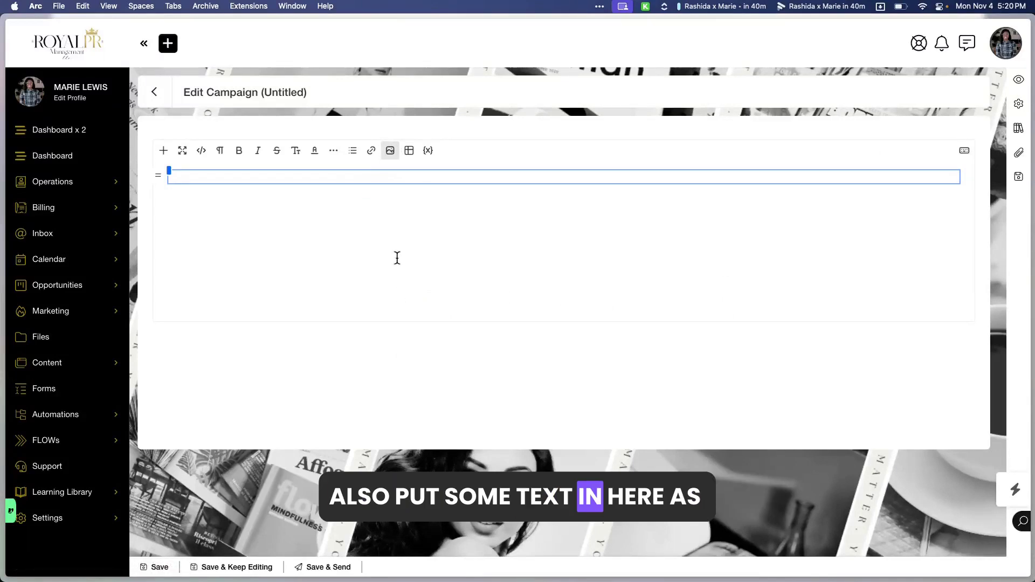
{"action": "left_click", "coordinate": [388, 158]}
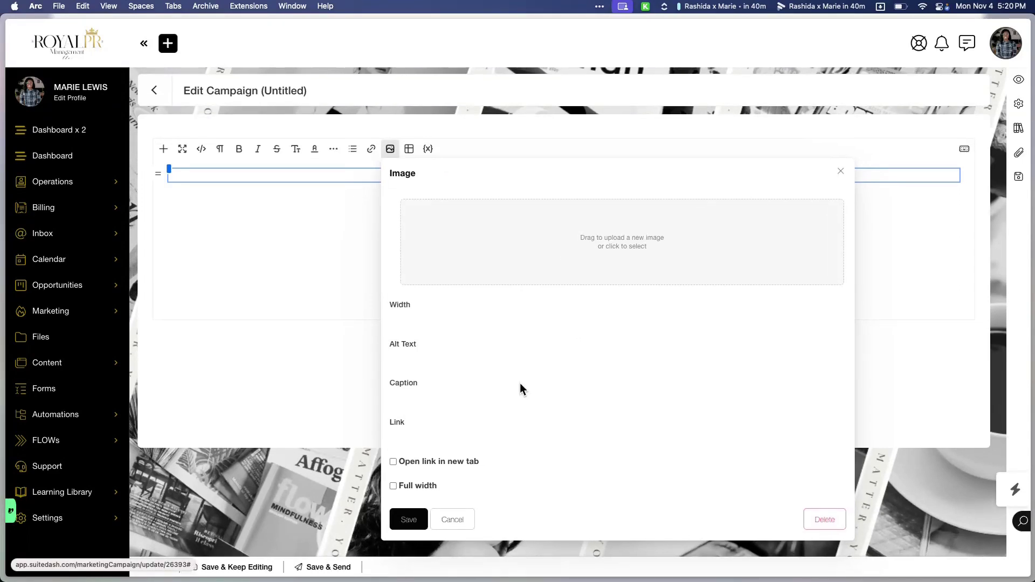
{"action": "left_click", "coordinate": [465, 522]}
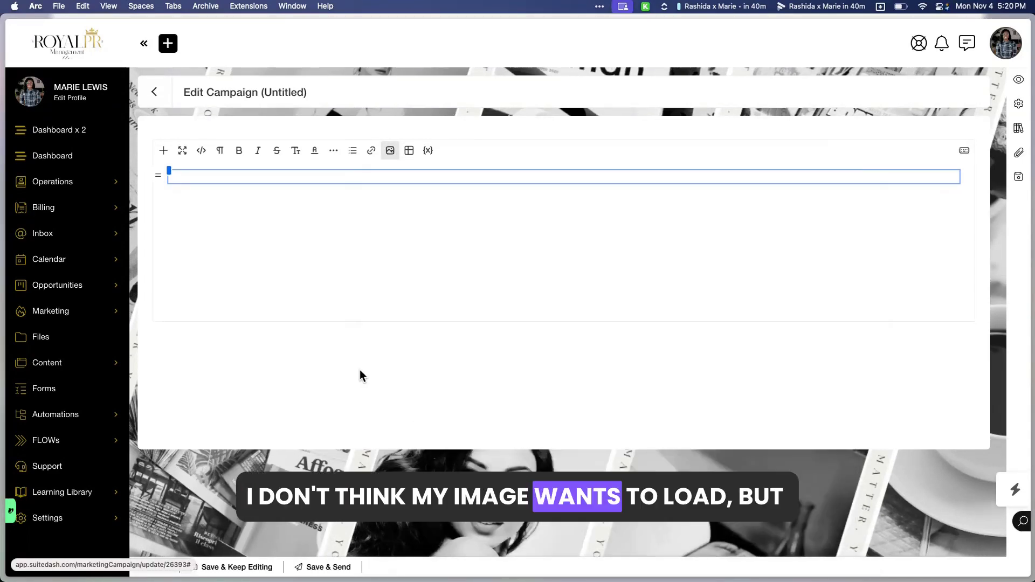
Save the campaign with its image and proceed to the send page
{"action": "left_click", "coordinate": [317, 569]}
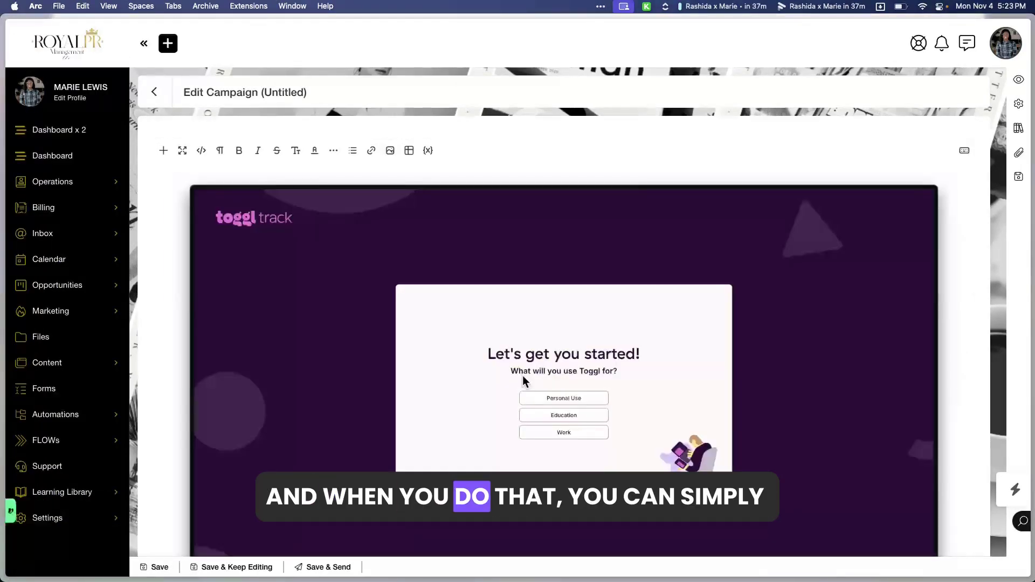
{"action": "scroll", "coordinate": [523, 377], "scroll_direction": "down", "scroll_amount": 5}
{"action": "left_click", "coordinate": [522, 381]}
{"action": "left_click", "coordinate": [305, 572]}
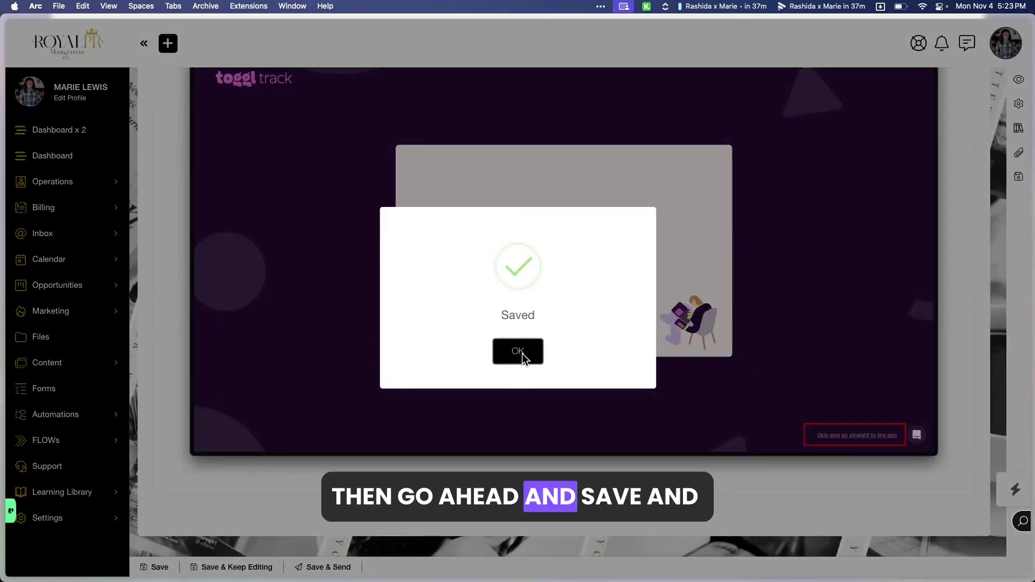
{"action": "left_click", "coordinate": [517, 351]}
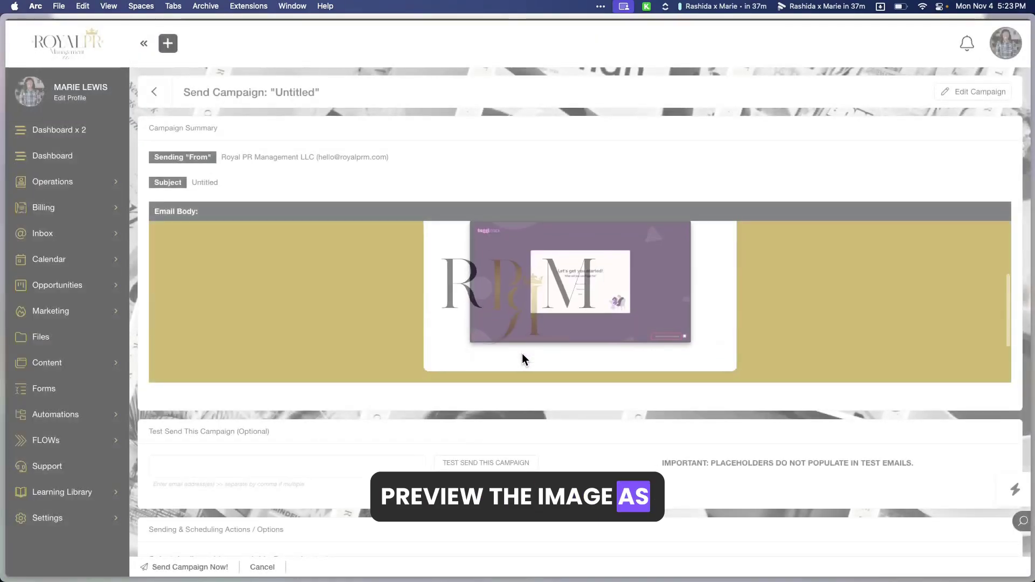
Review the campaign's email body preview and the optional test-send field
{"action": "scroll", "coordinate": [522, 353], "scroll_direction": "up", "scroll_amount": 3}
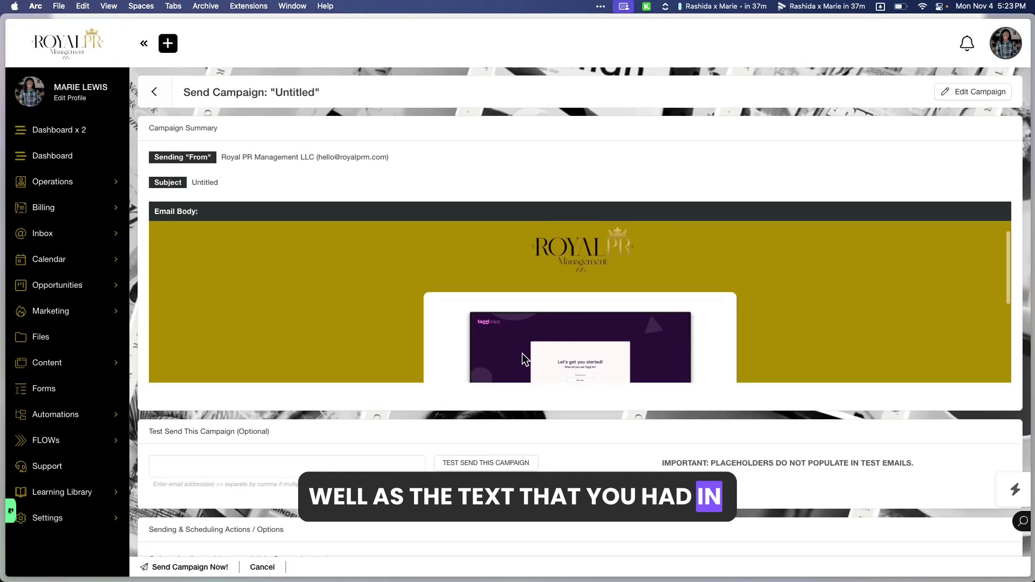
{"action": "scroll", "coordinate": [521, 358], "scroll_direction": "down", "scroll_amount": 5}
{"action": "left_click", "coordinate": [361, 458]}
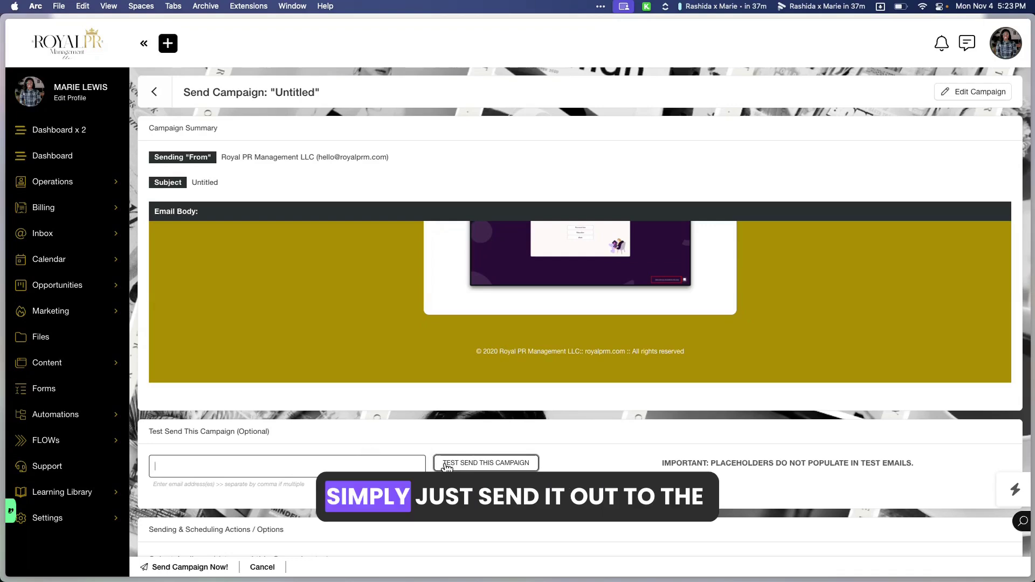
Select Email Marketing, Streamlined Systems and Web Design as the audiences for the campaign
{"action": "scroll", "coordinate": [446, 465], "scroll_direction": "down", "scroll_amount": 3}
{"action": "left_click", "coordinate": [233, 496]}
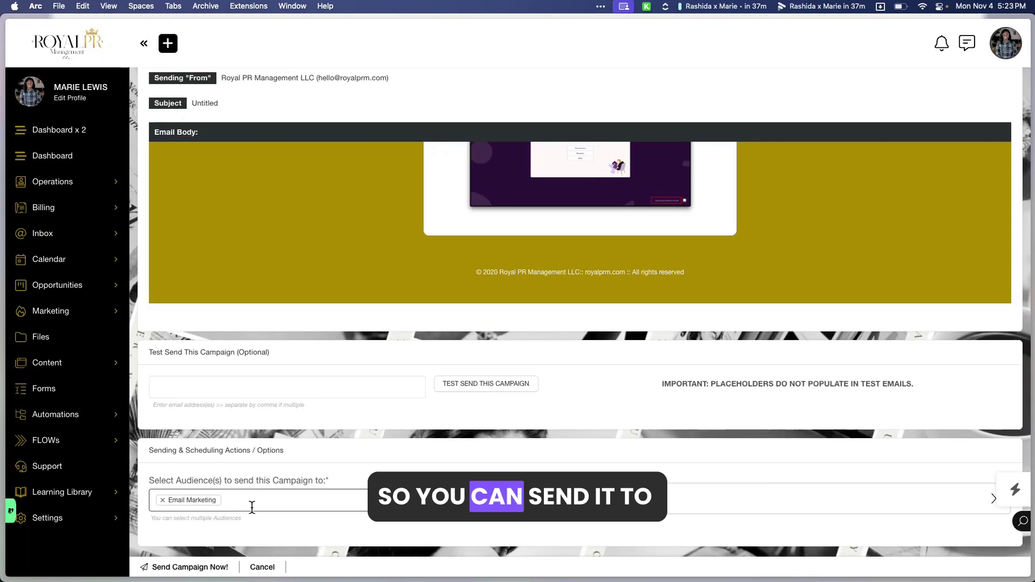
{"action": "left_click", "coordinate": [251, 507]}
{"action": "left_click", "coordinate": [225, 408]}
{"action": "left_click", "coordinate": [288, 493]}
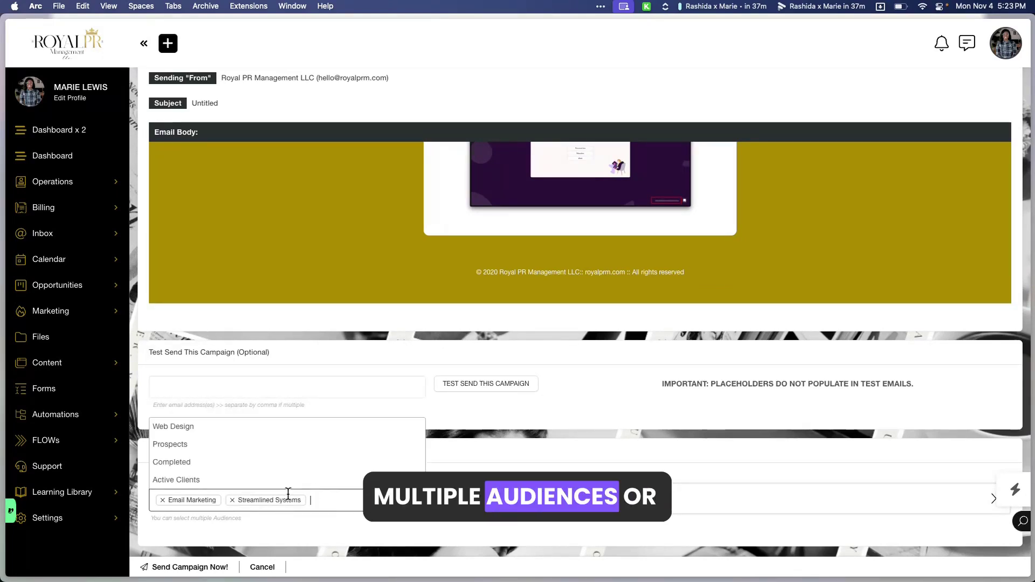
{"action": "left_click", "coordinate": [216, 433]}
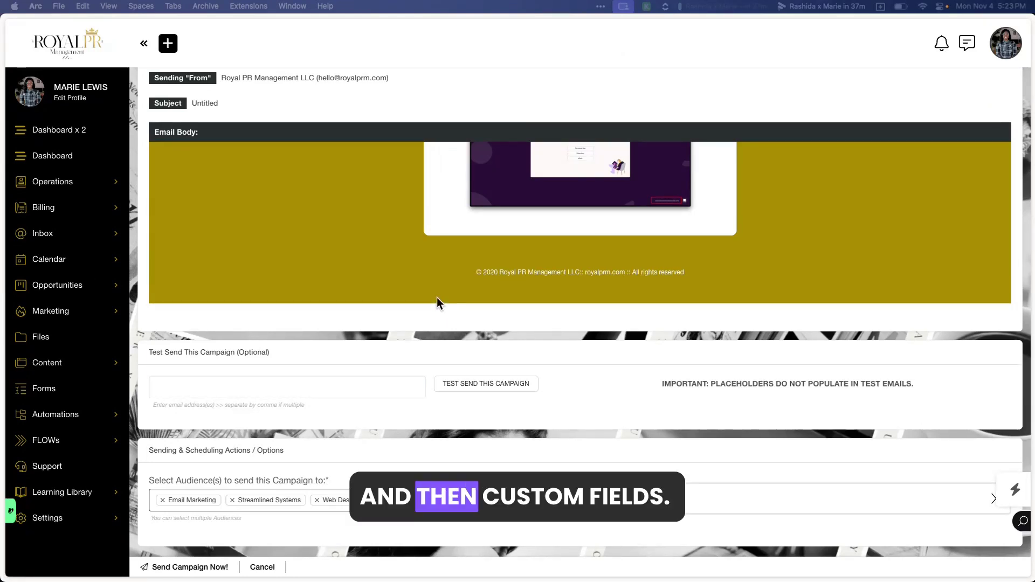
Open the custom menus settings and start a new menu item labelled Admin
{"action": "left_click", "coordinate": [998, 46]}
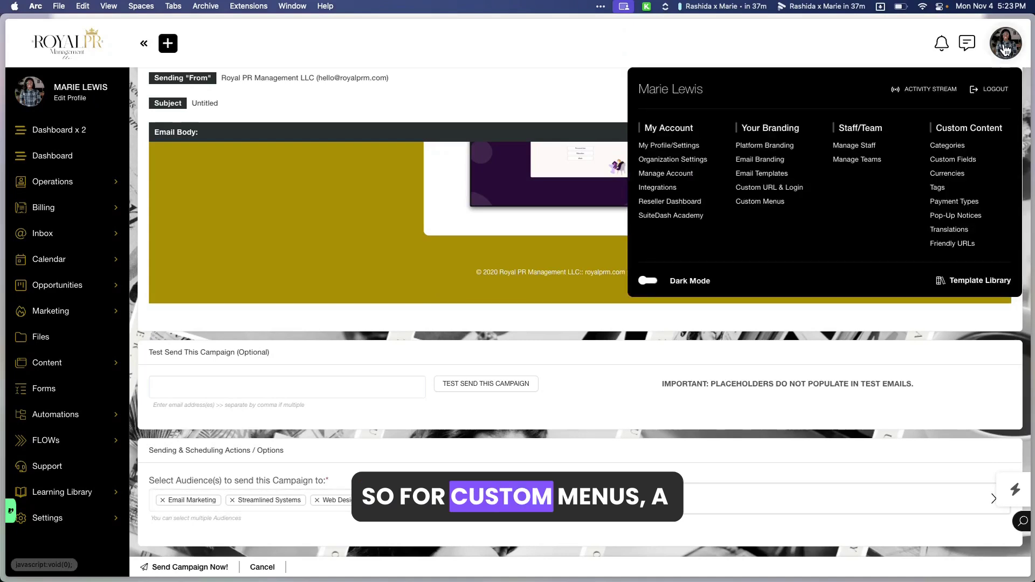
{"action": "left_click", "coordinate": [775, 206]}
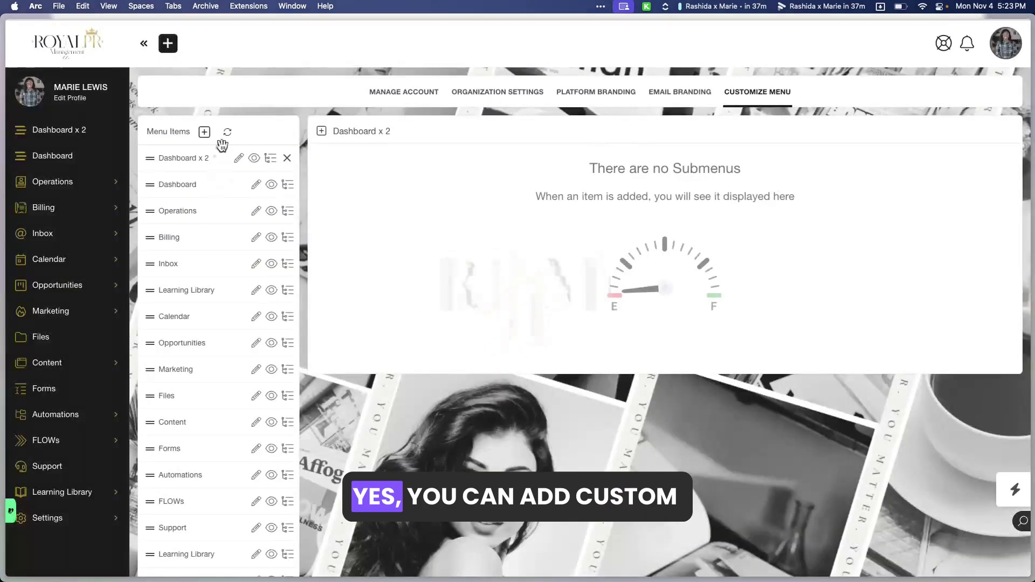
{"action": "left_click", "coordinate": [204, 131]}
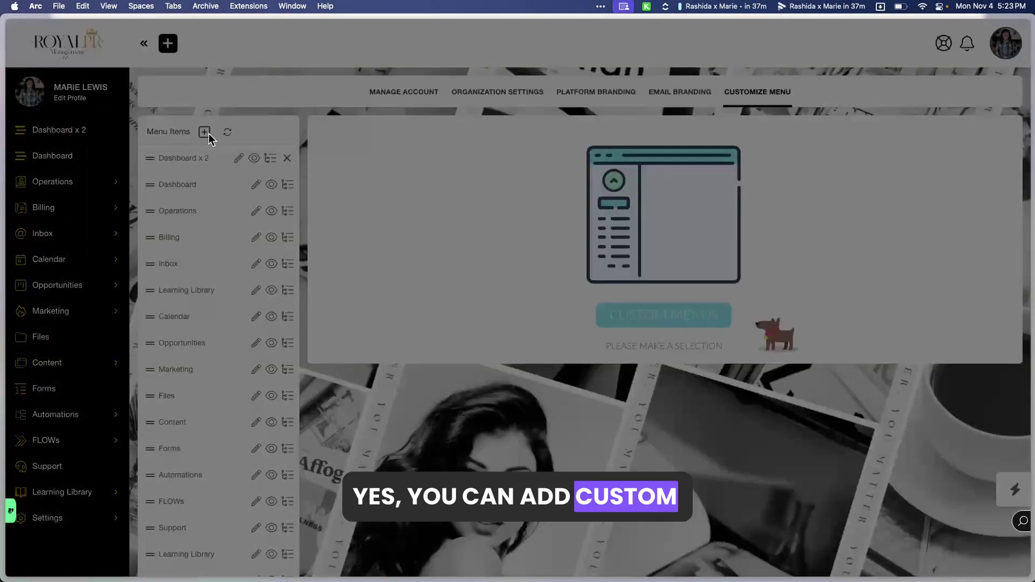
{"action": "left_click", "coordinate": [438, 97]}
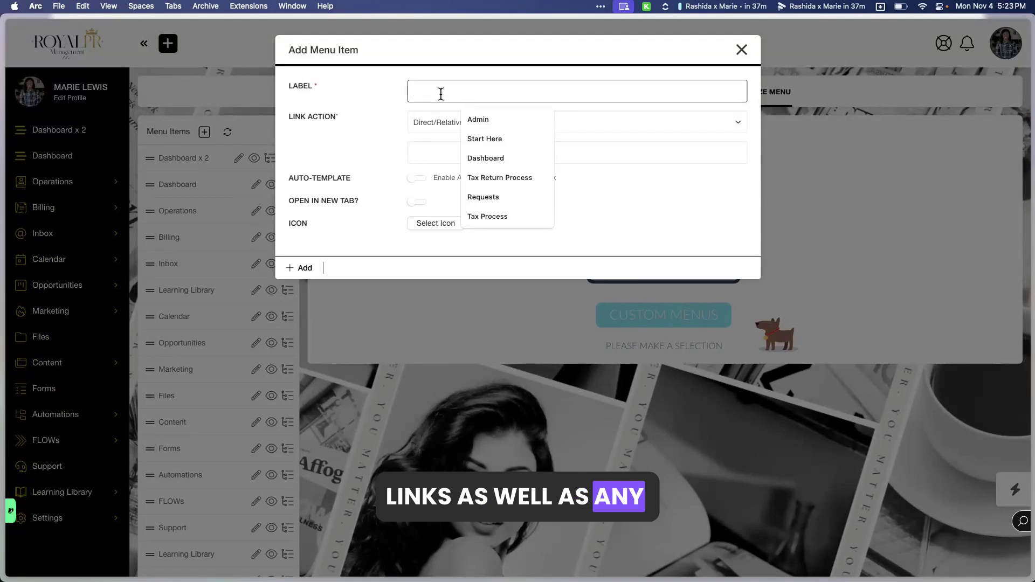
{"action": "left_click", "coordinate": [484, 118]}
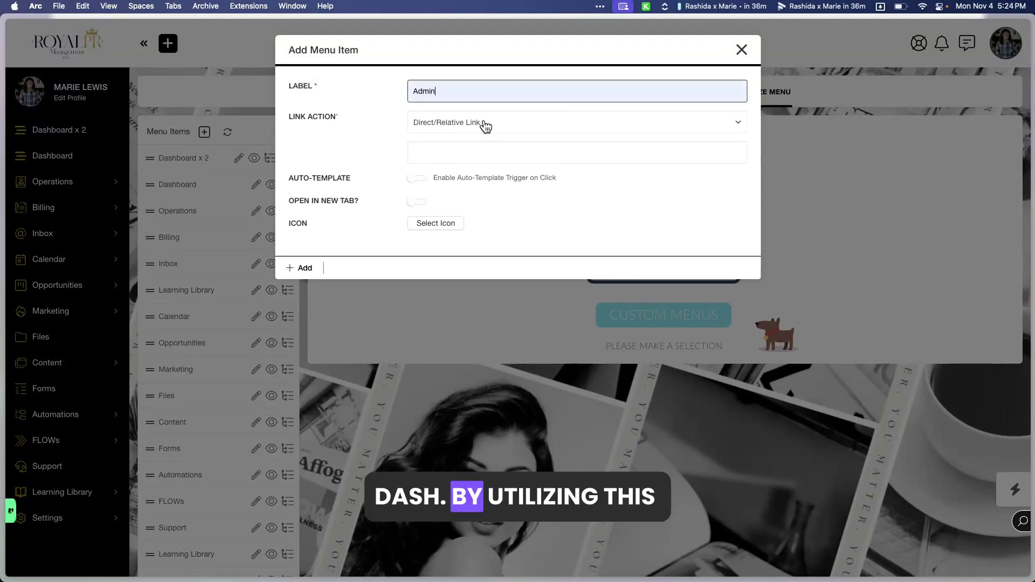
Review the link actions available for the new menu item, keep Direct/Relative Link, and try to add the item without a URL
{"action": "left_click", "coordinate": [485, 126]}
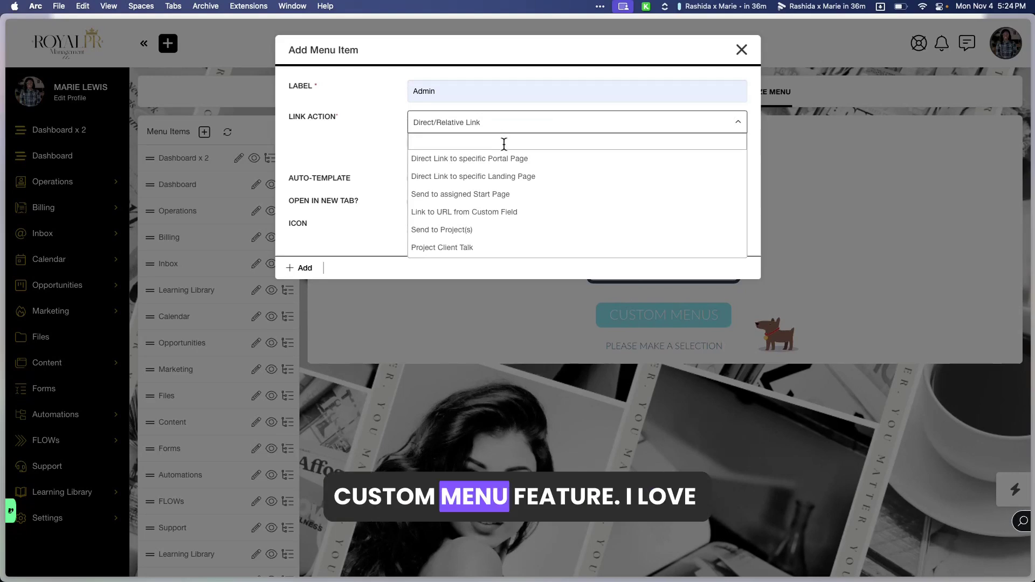
{"action": "scroll", "coordinate": [502, 183], "scroll_direction": "down", "scroll_amount": 5}
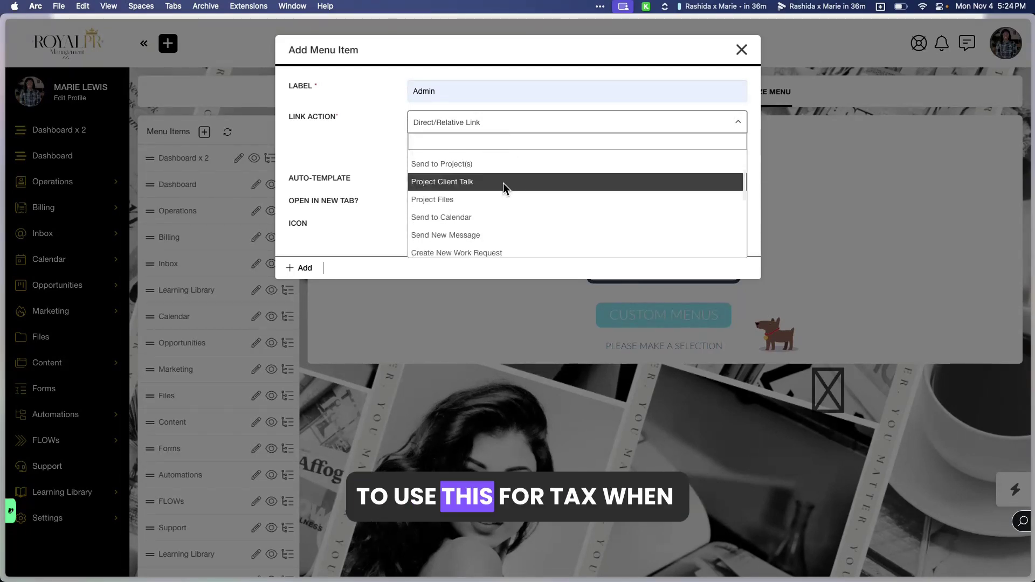
{"action": "scroll", "coordinate": [504, 186], "scroll_direction": "down", "scroll_amount": 1}
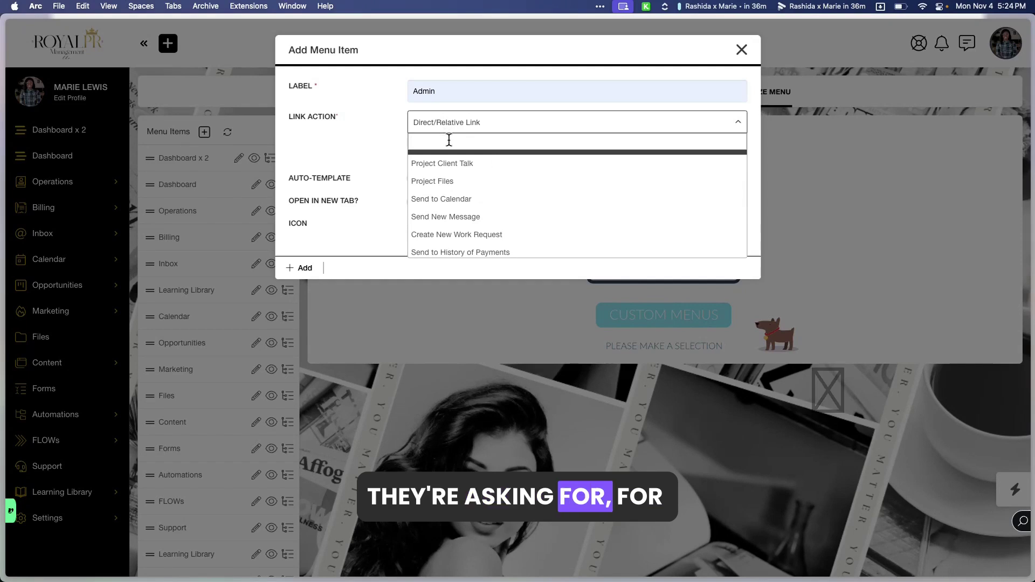
{"action": "type", "text": "/"}
{"action": "left_click", "coordinate": [439, 157]}
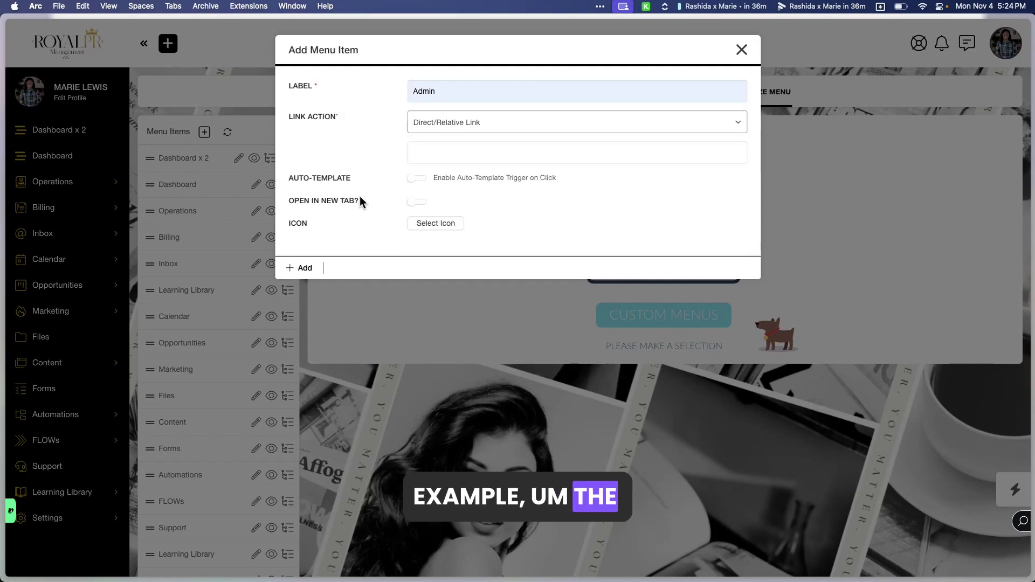
{"action": "left_click", "coordinate": [293, 276]}
{"action": "left_click", "coordinate": [484, 144]}
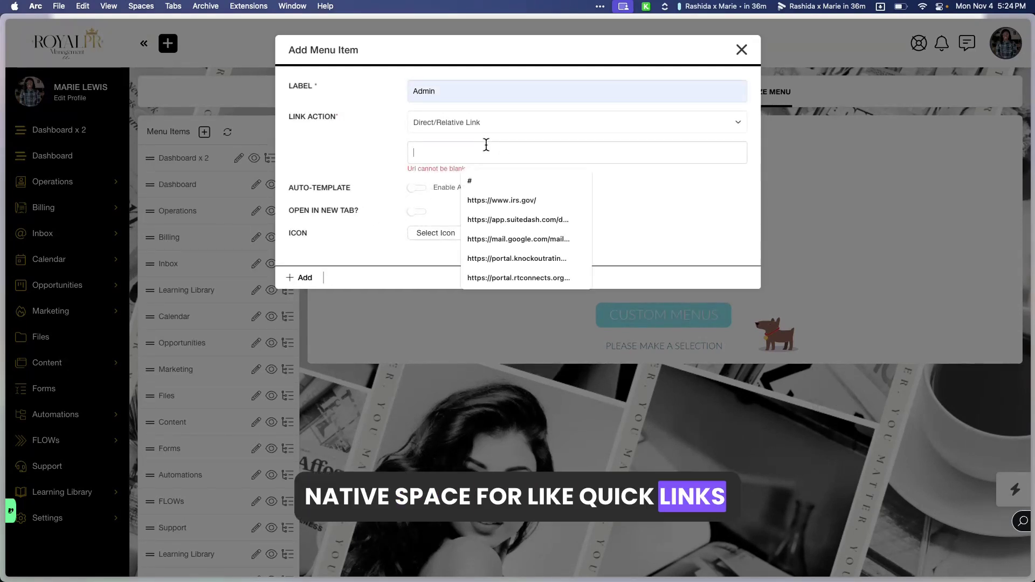
{"action": "left_click", "coordinate": [502, 200]}
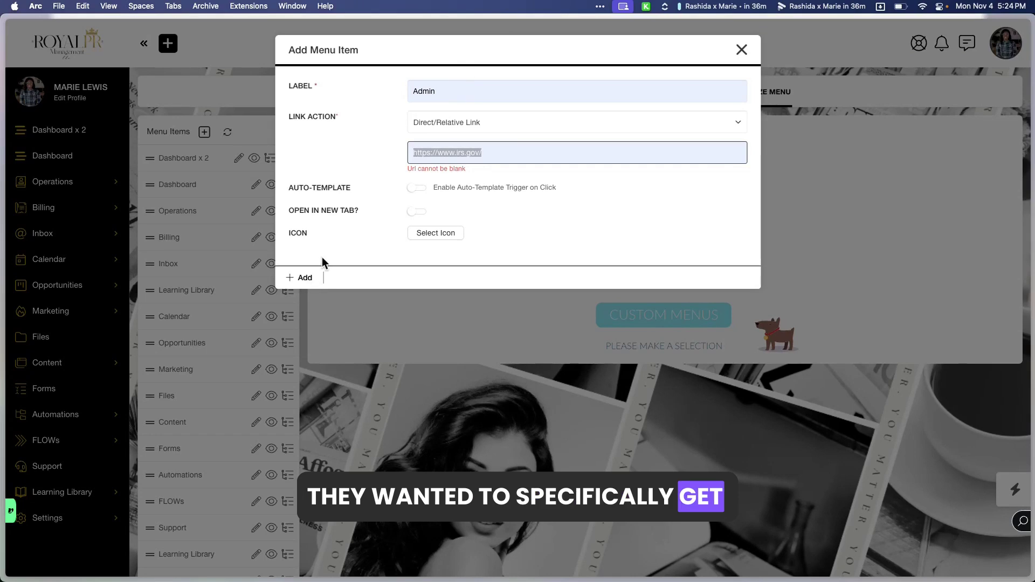
{"action": "left_click", "coordinate": [428, 91]}
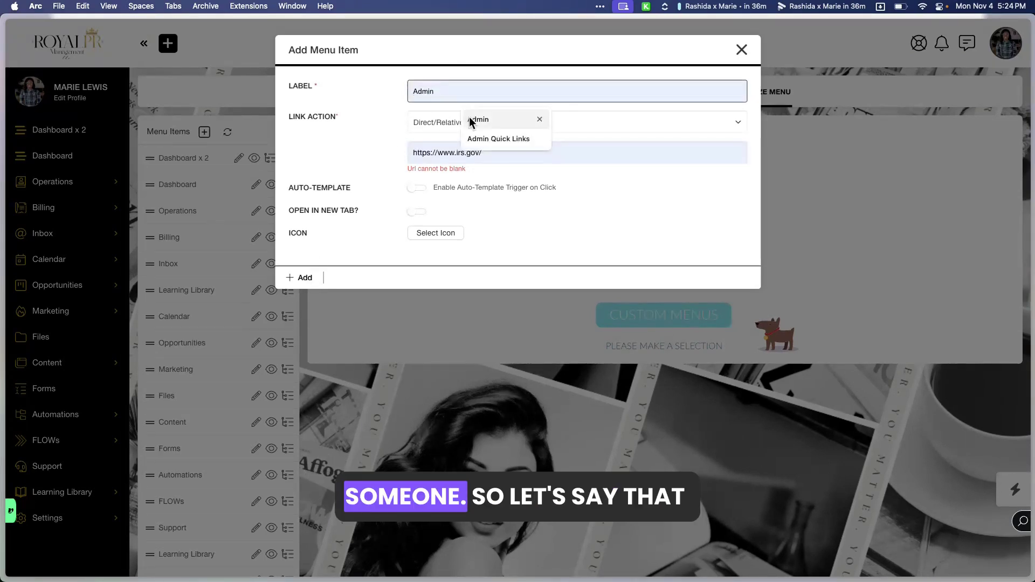
{"action": "double_click", "coordinate": [445, 91]}
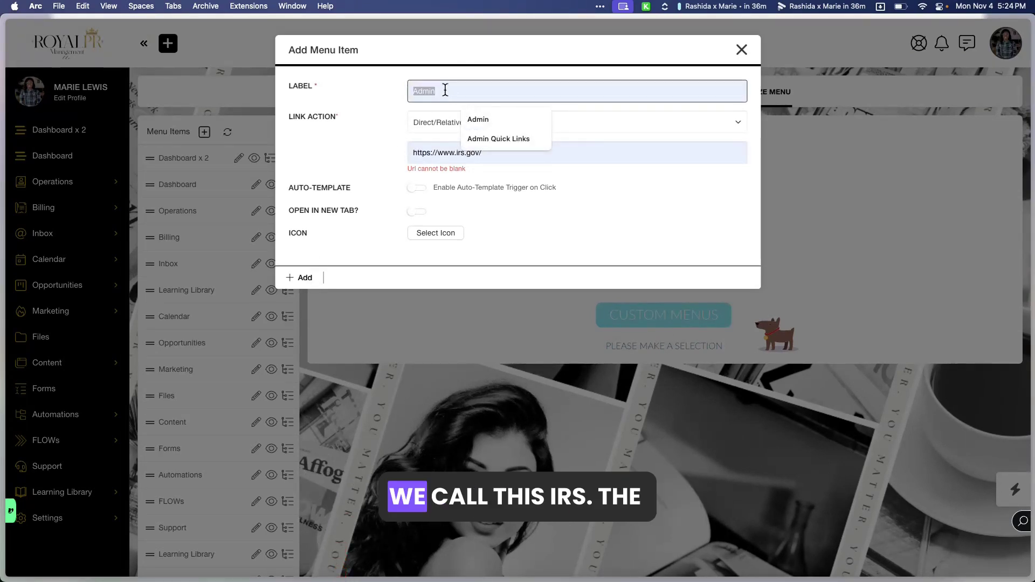
{"action": "type", "text": "irs"}
{"action": "left_click", "coordinate": [300, 277]}
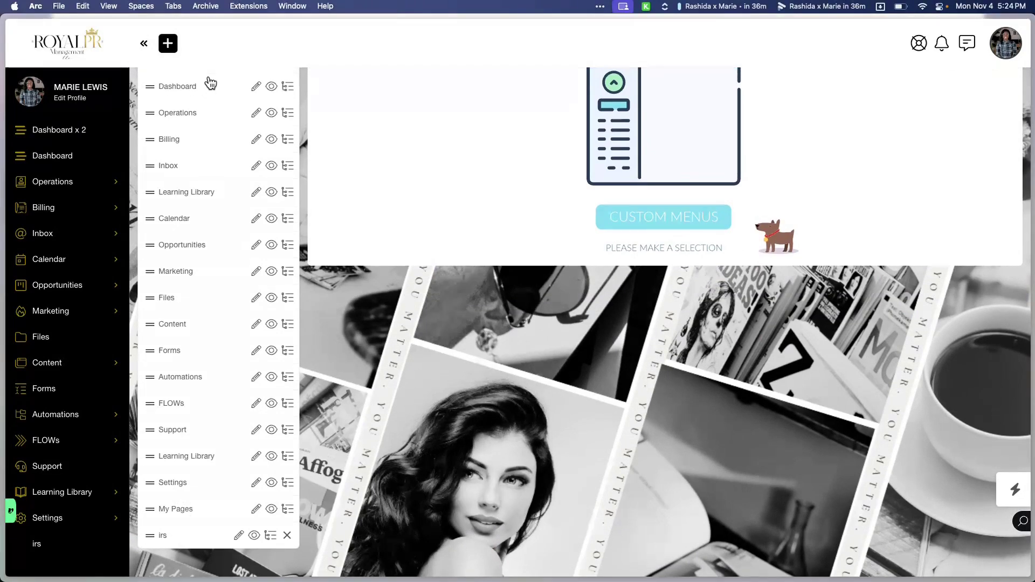
Move the irs menu item directly below Dashboard x 2, assign it the group-of-people icon, and save it
{"action": "left_click_drag", "start_coordinate": [165, 533], "coordinate": [216, 94]}
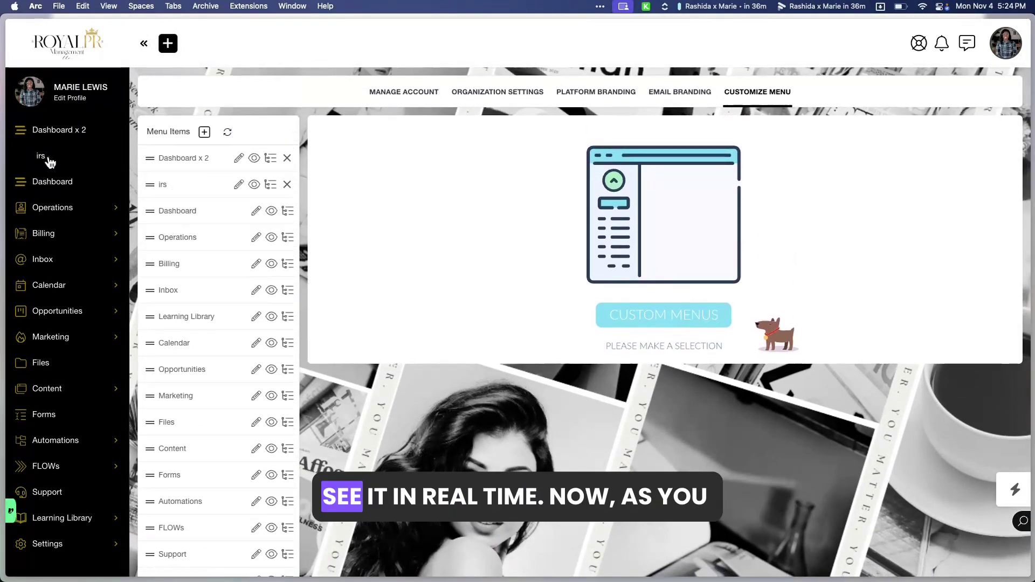
{"action": "left_click", "coordinate": [239, 185]}
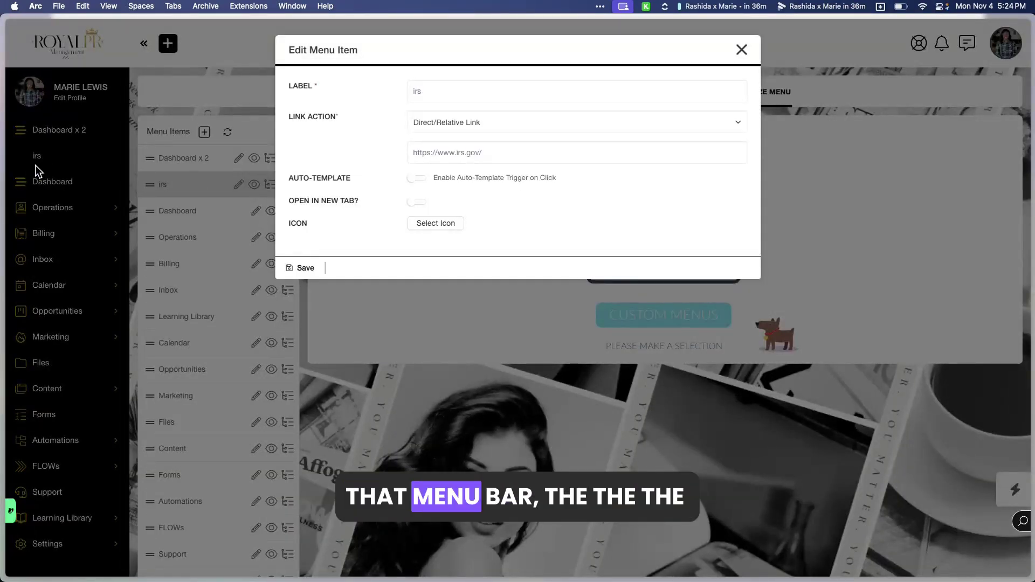
{"action": "left_click", "coordinate": [434, 225]}
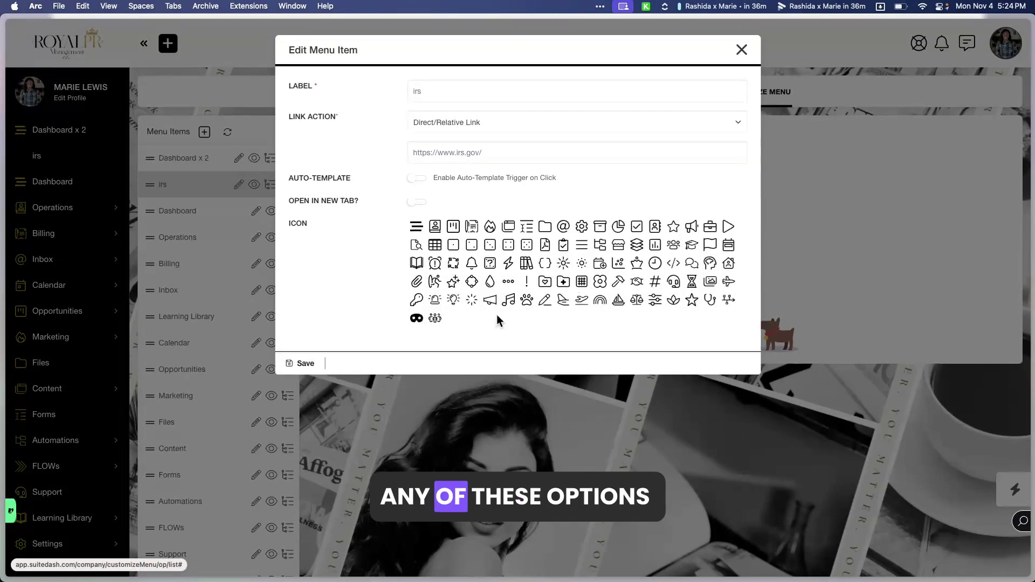
{"action": "left_click", "coordinate": [435, 318]}
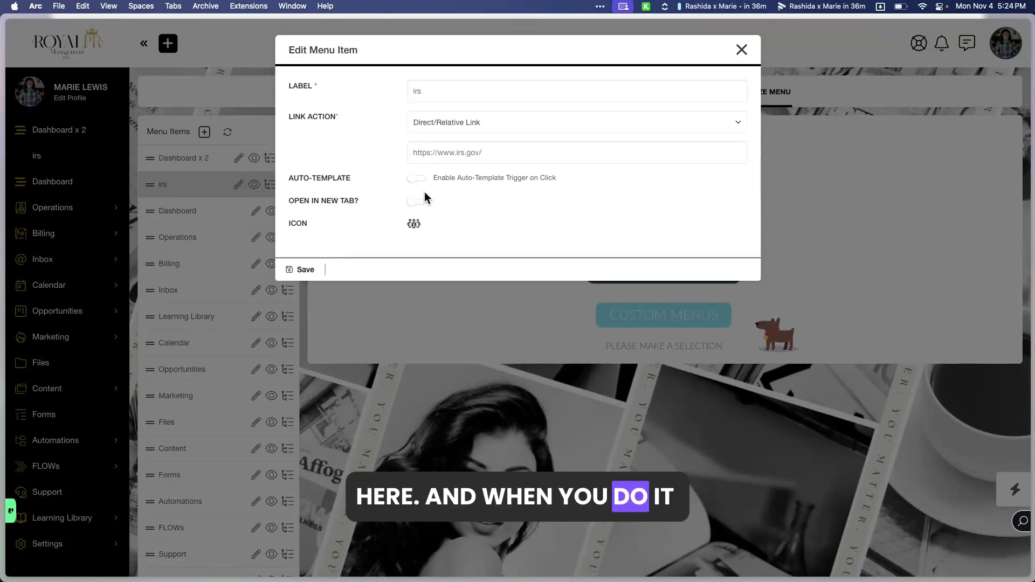
{"action": "left_click", "coordinate": [305, 268]}
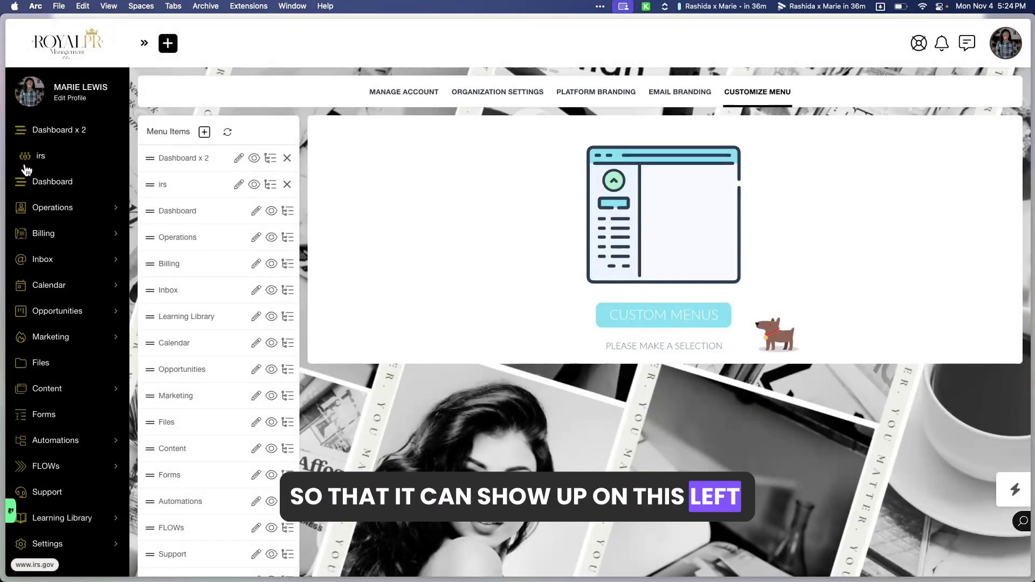
Open the irs item's submenus, review the form for adding a submenu item, and close it without adding one
{"action": "left_click", "coordinate": [271, 185]}
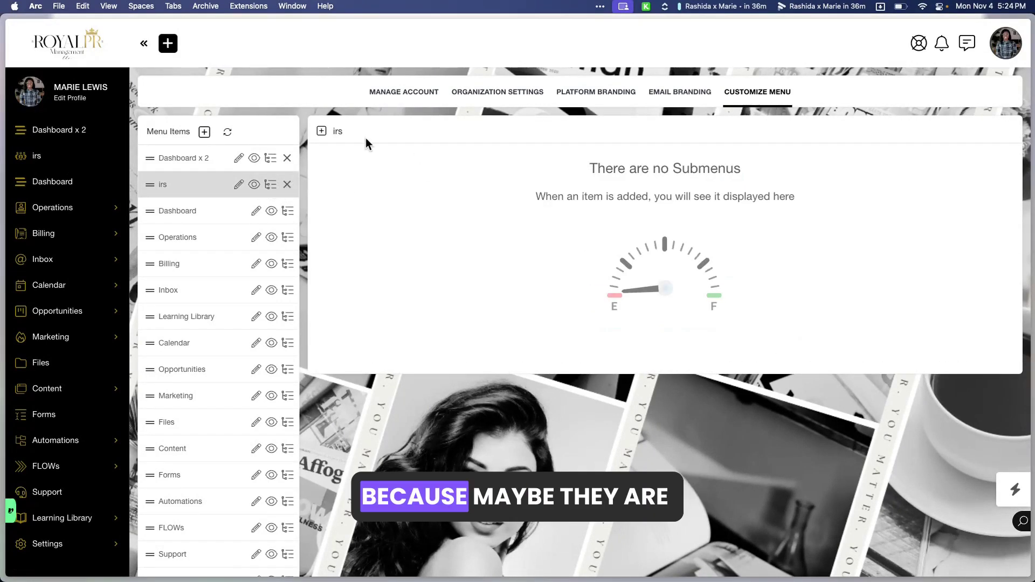
{"action": "left_click", "coordinate": [321, 131]}
{"action": "left_click", "coordinate": [467, 93]}
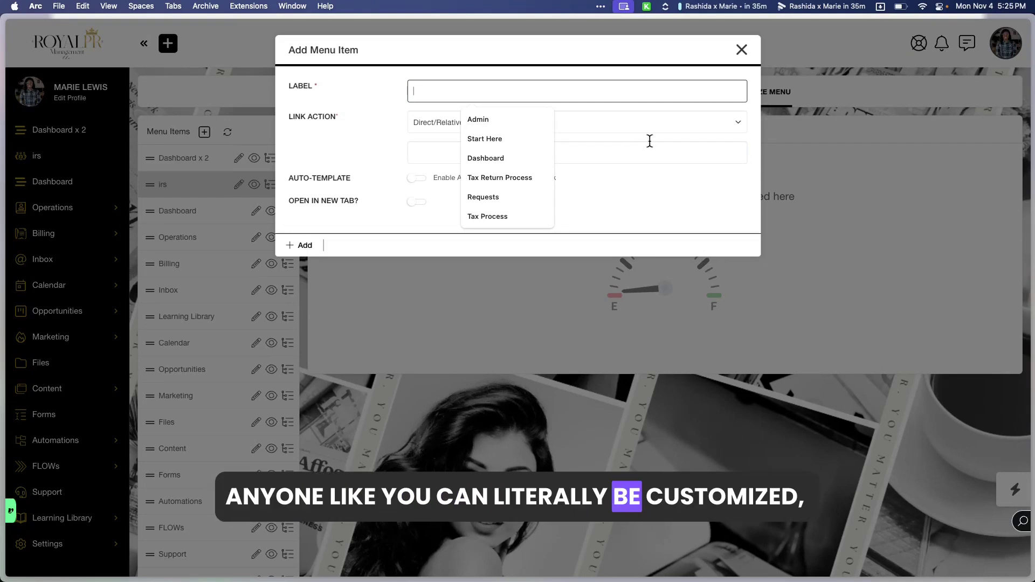
{"action": "left_click", "coordinate": [743, 51]}
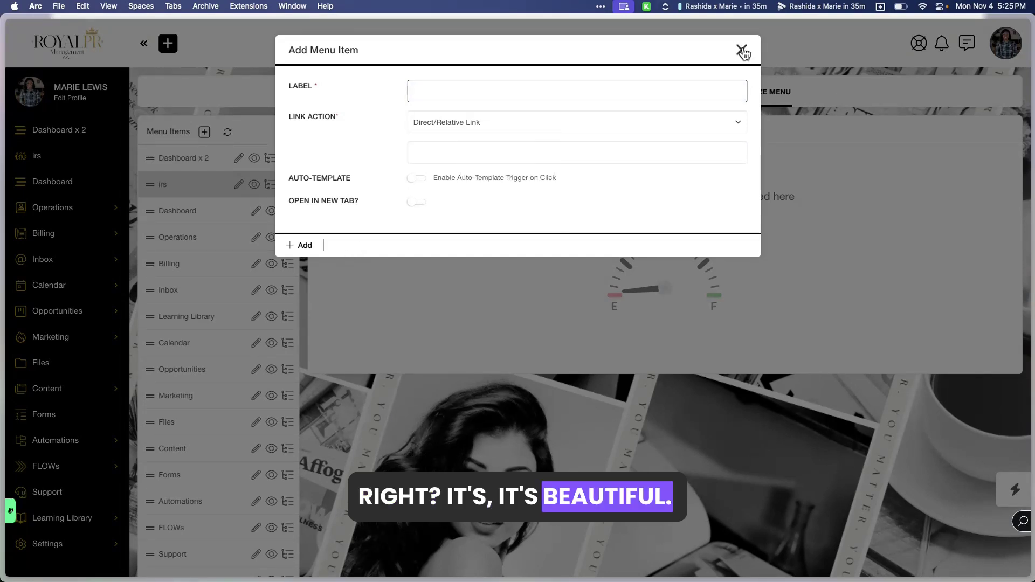
Set the irs menu item's role visibility so Teammate, Salesperson, Freelancer and Prospect are off and Client stays on
{"action": "left_click", "coordinate": [254, 184]}
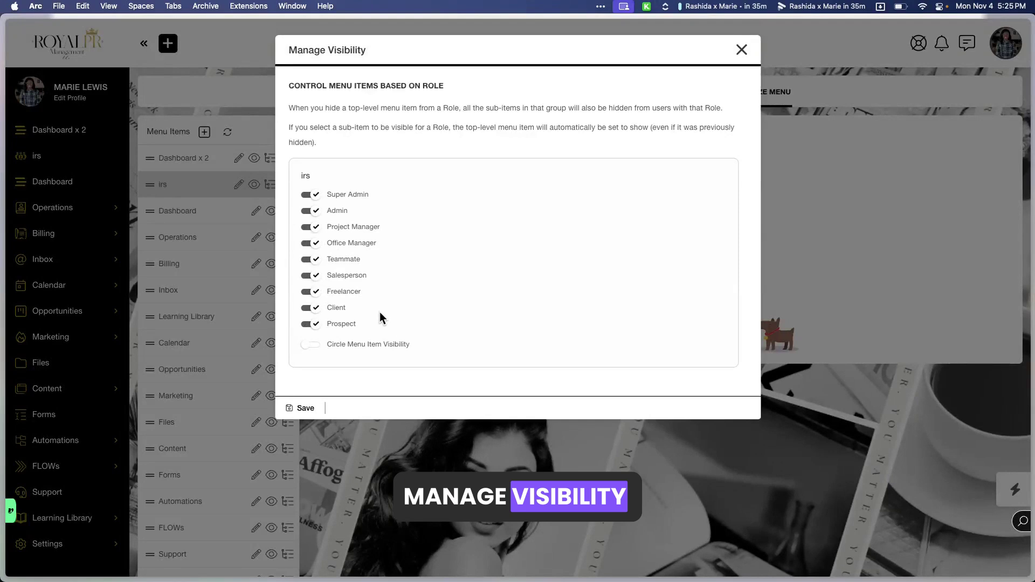
{"action": "left_click", "coordinate": [311, 324]}
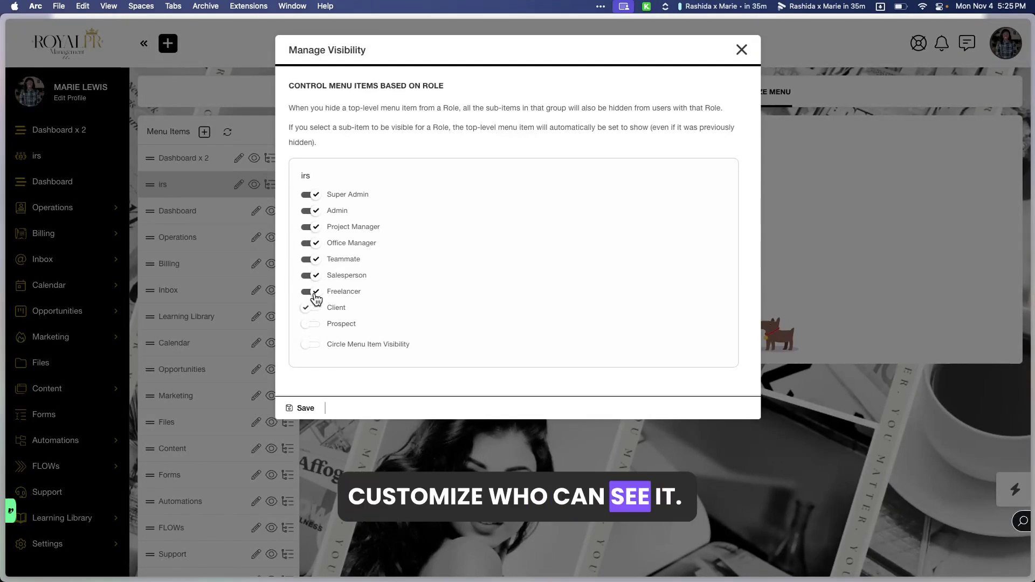
{"action": "left_click", "coordinate": [312, 276]}
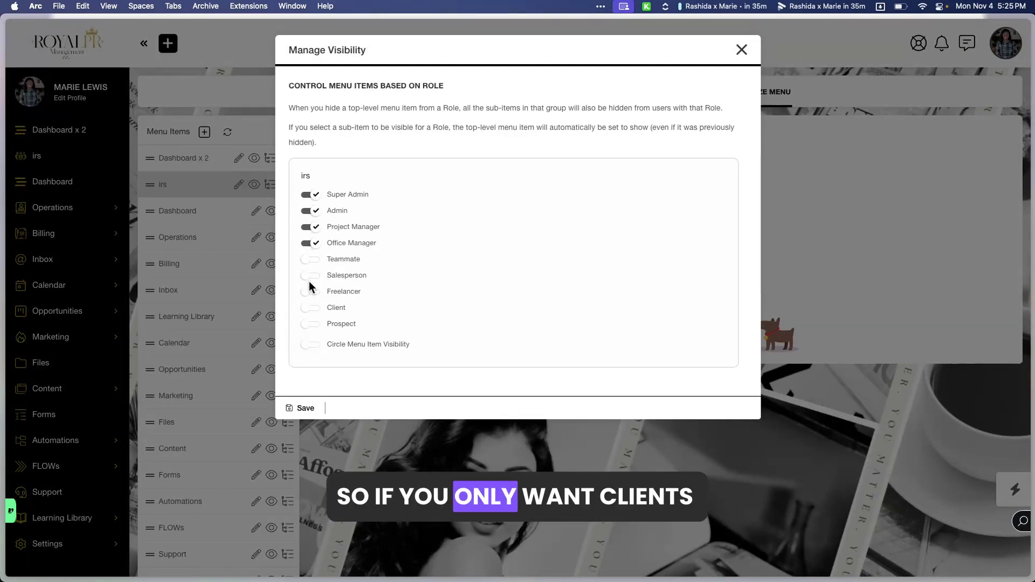
{"action": "left_click", "coordinate": [309, 309]}
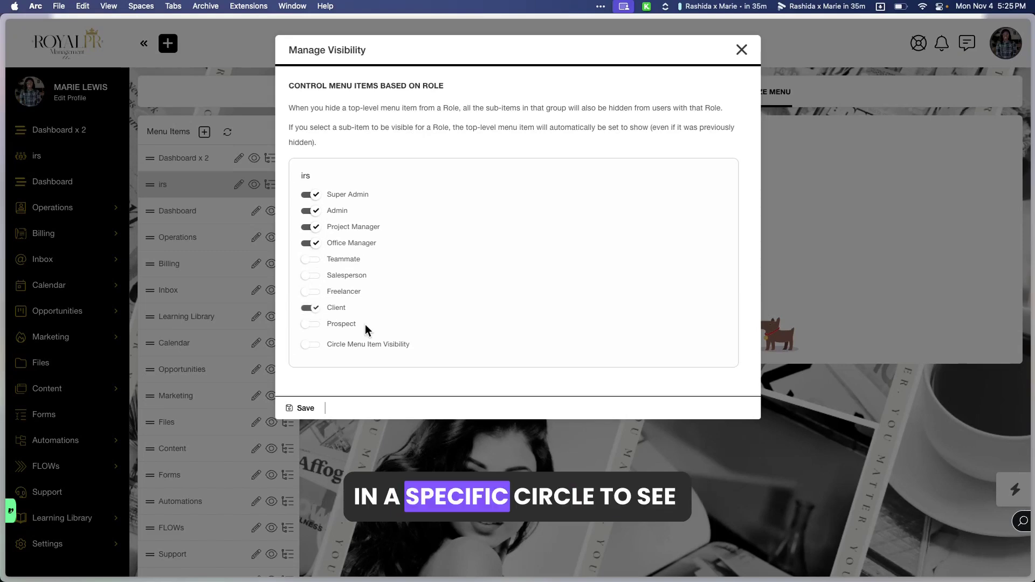
Enable circle visibility for the irs item, show it for PRM, hide it for step 1, and close without saving
{"action": "left_click", "coordinate": [311, 345]}
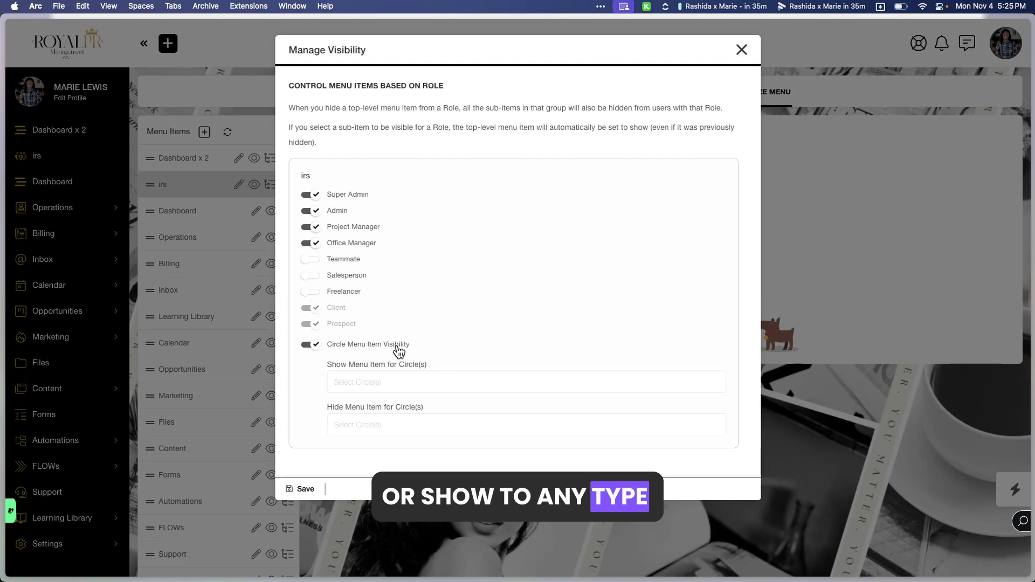
{"action": "left_click", "coordinate": [355, 424]}
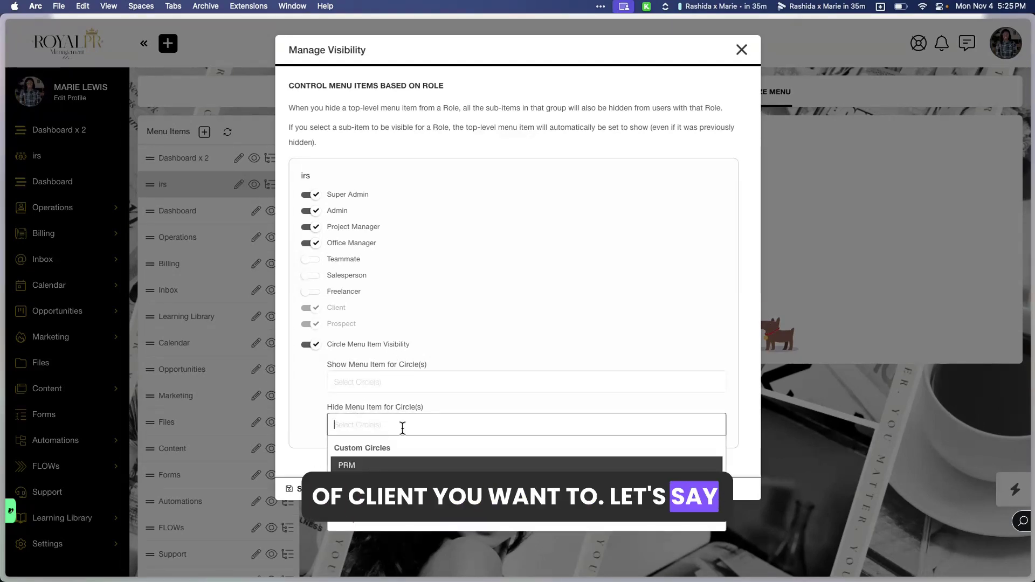
{"action": "left_click", "coordinate": [362, 382]}
{"action": "left_click", "coordinate": [381, 426]}
{"action": "left_click", "coordinate": [365, 424]}
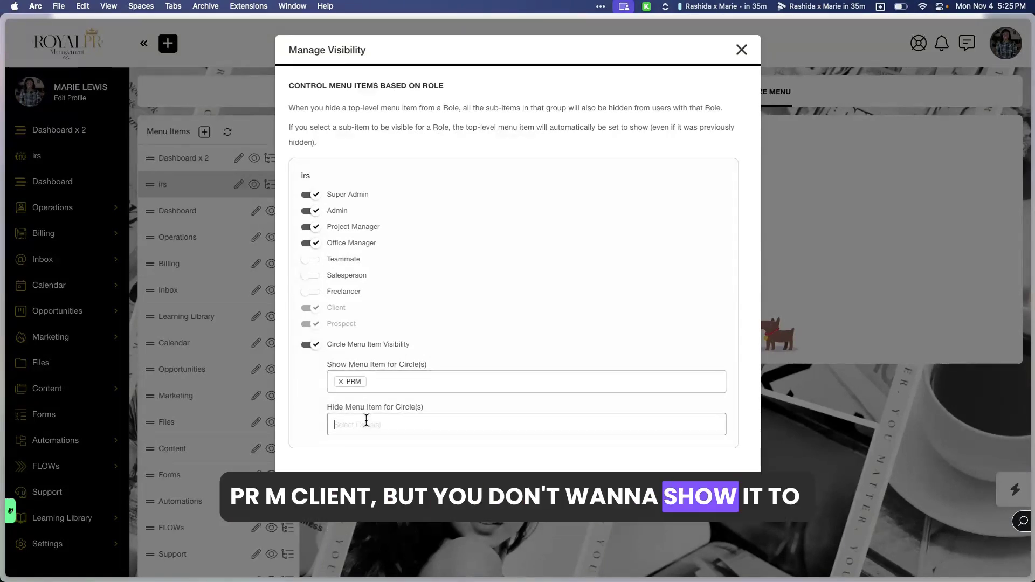
{"action": "left_click", "coordinate": [350, 464]}
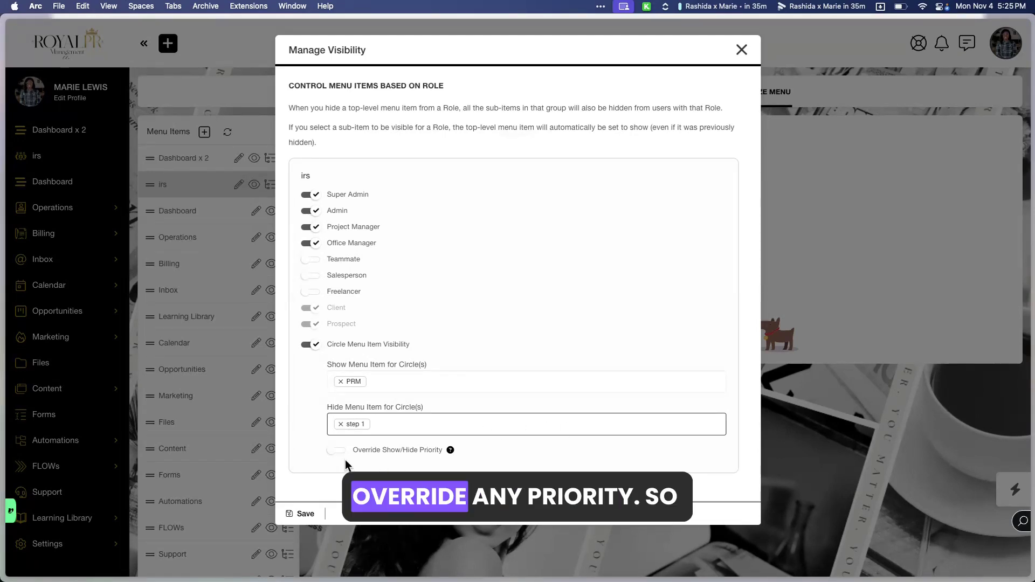
{"action": "mouse_move", "coordinate": [448, 454]}
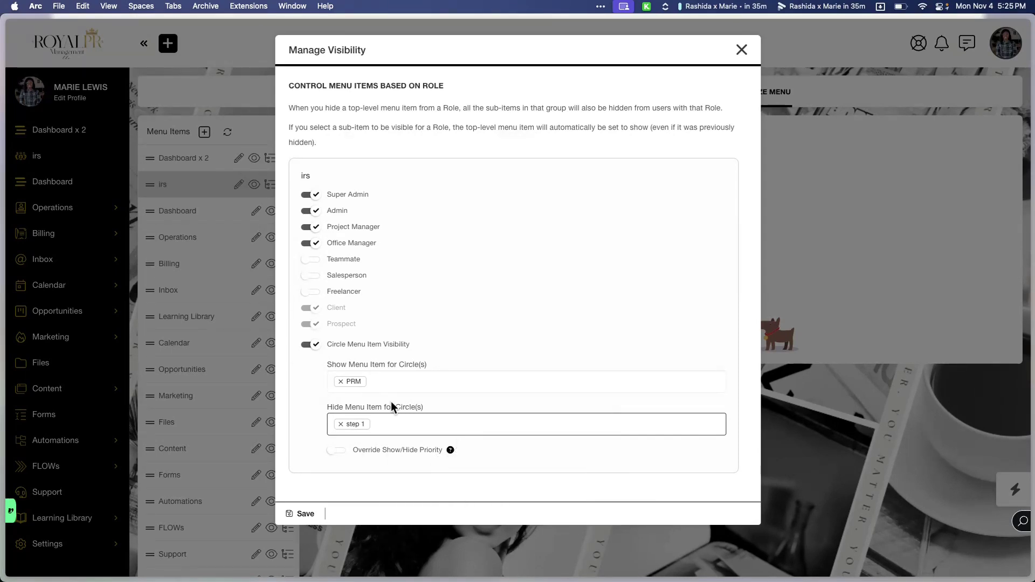
{"action": "left_click", "coordinate": [742, 51]}
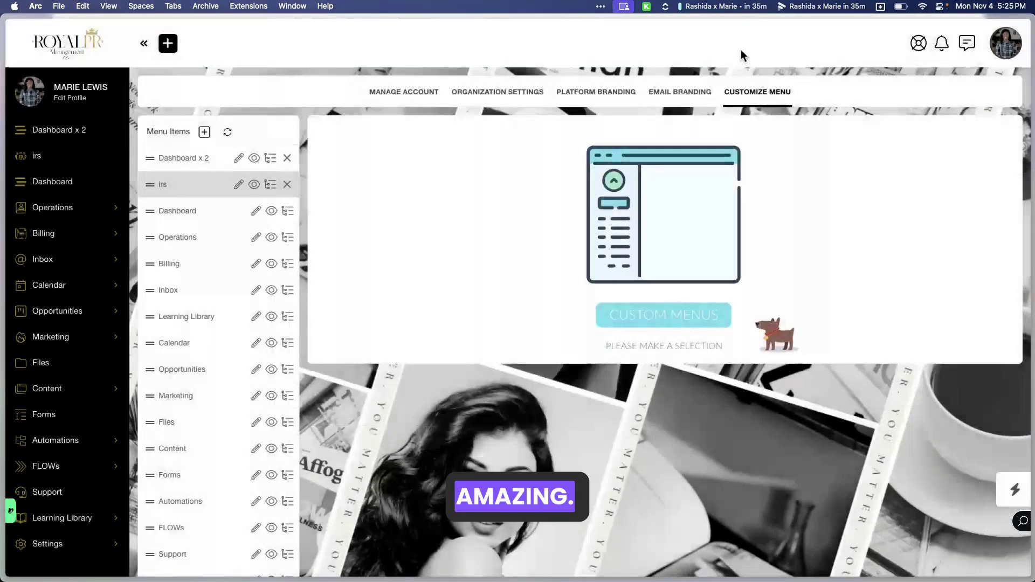
Open the custom content settings and add a category named Inquiry under the Custom Fields category type
{"action": "left_click", "coordinate": [1004, 52]}
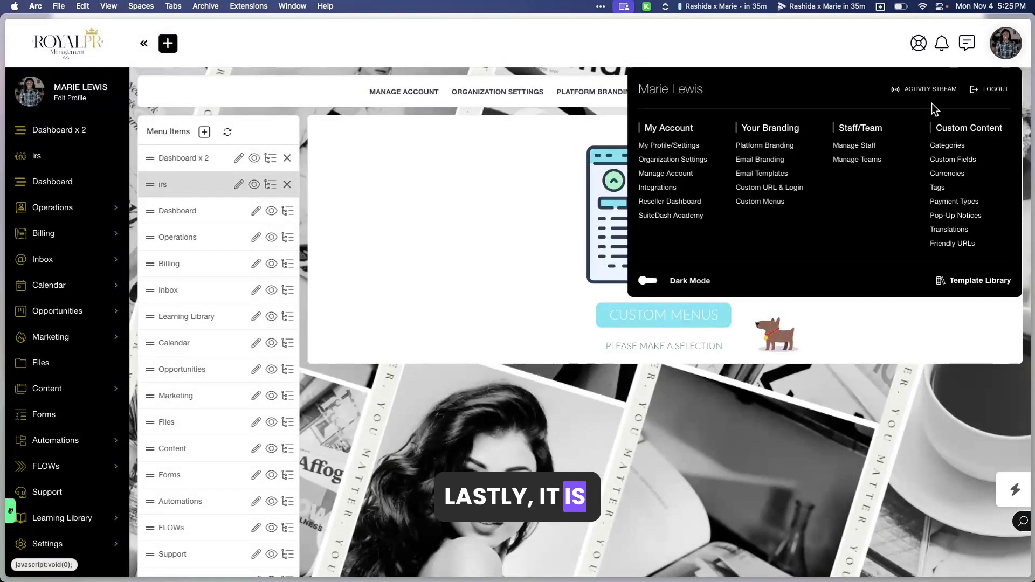
{"action": "left_click", "coordinate": [945, 160]}
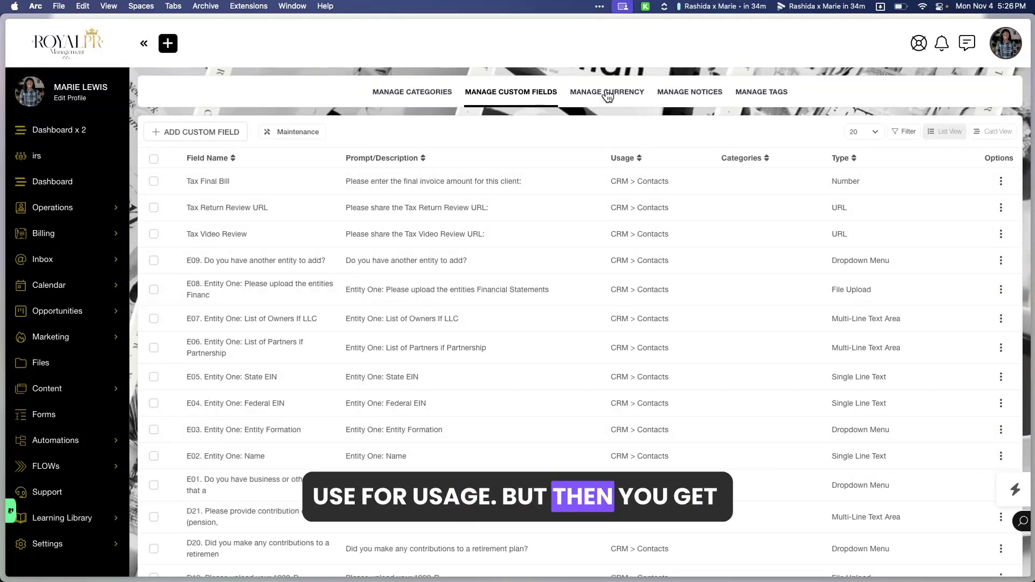
{"action": "left_click", "coordinate": [432, 94]}
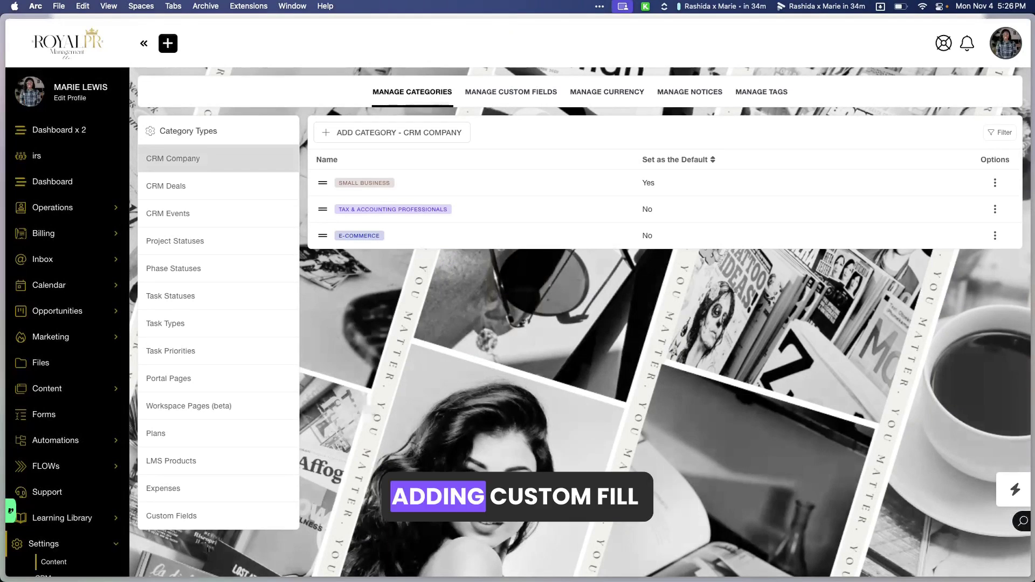
{"action": "left_click", "coordinate": [178, 519]}
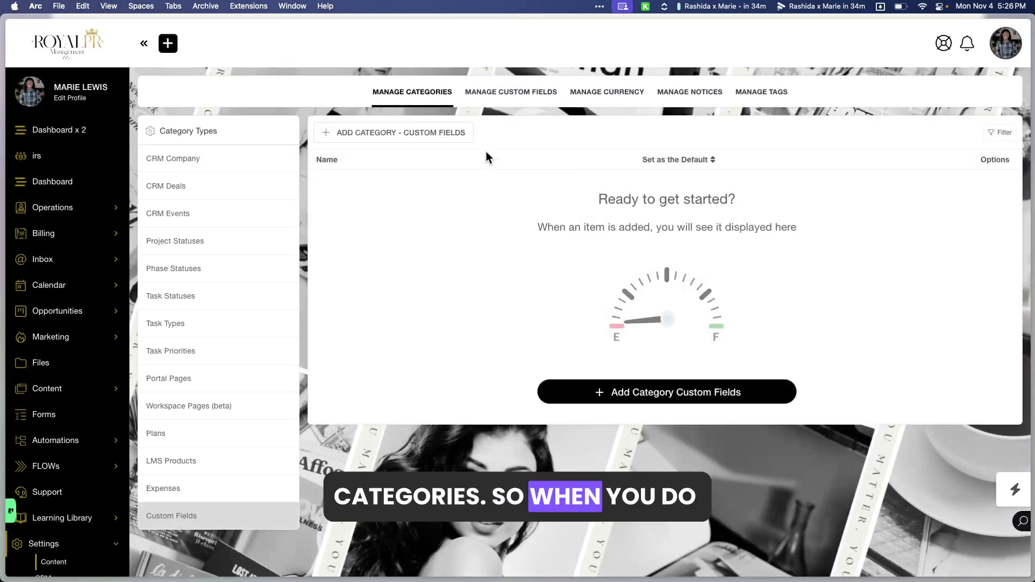
{"action": "left_click", "coordinate": [439, 139]}
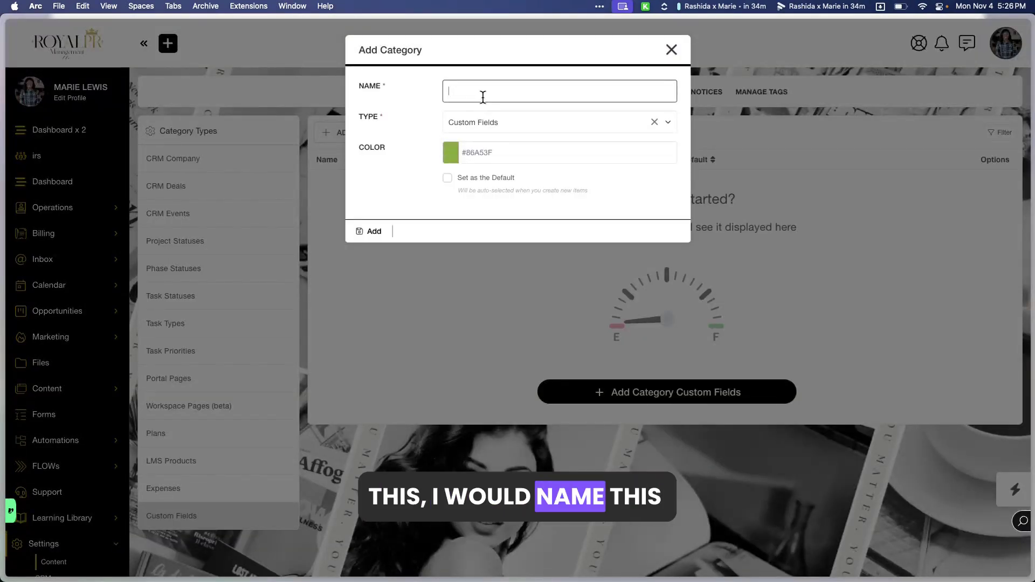
{"action": "type", "text": "Inq"}
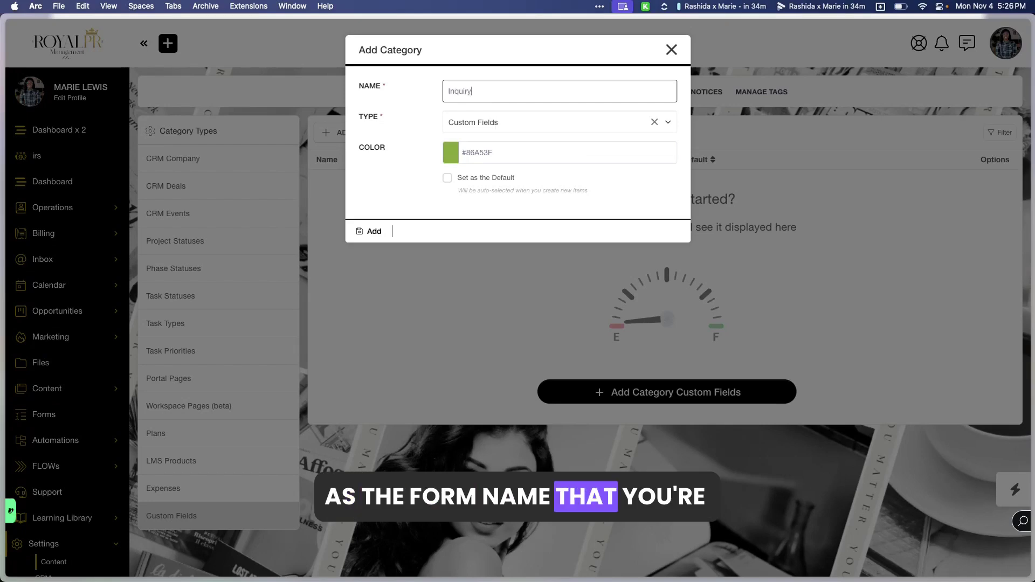
{"action": "type", "text": "uiry"}
{"action": "left_click", "coordinate": [370, 231]}
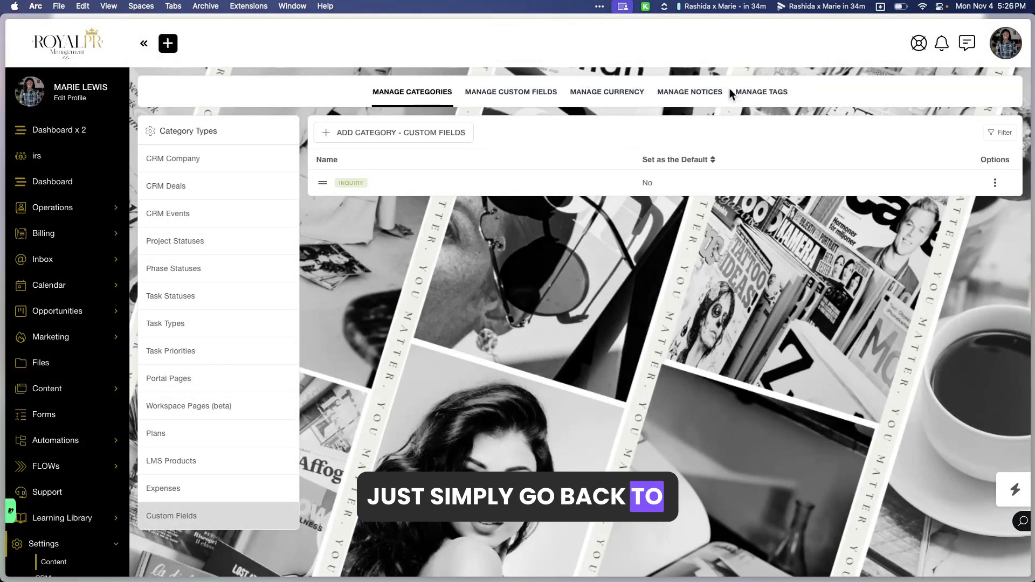
Assign the Inquiry category to the Tax Final Bill custom field and save the field
{"action": "left_click", "coordinate": [541, 100]}
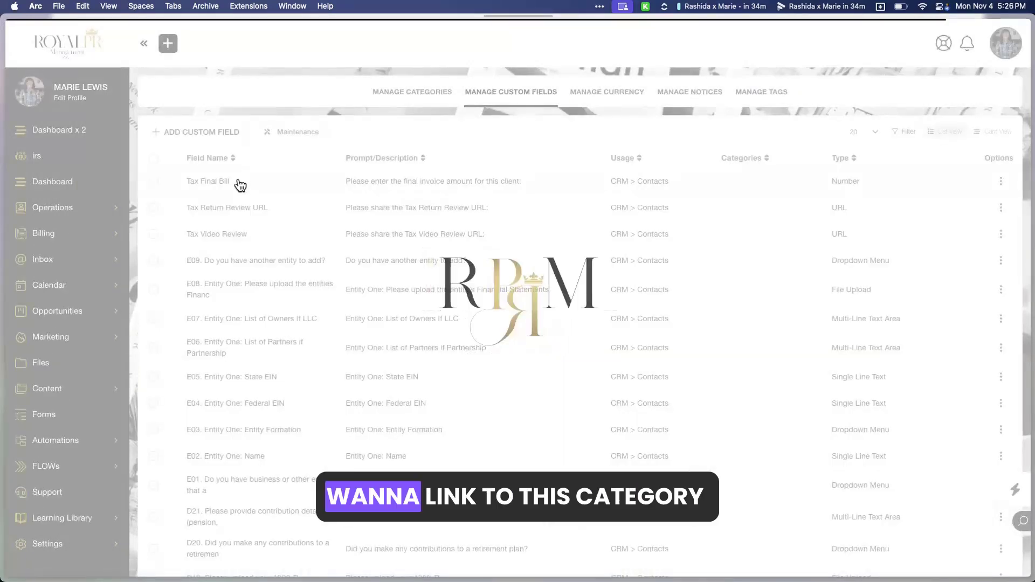
{"action": "left_click", "coordinate": [239, 180]}
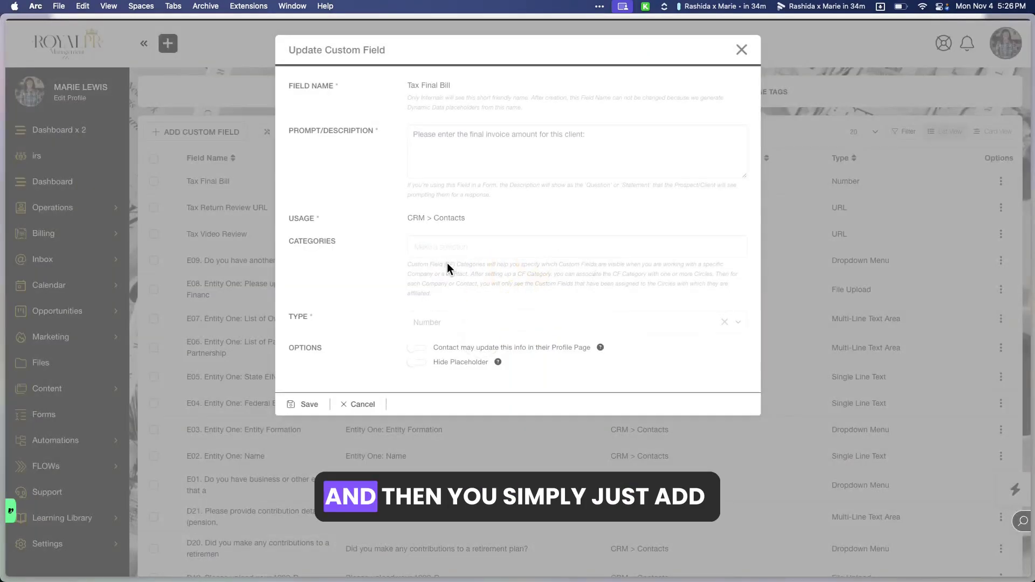
{"action": "left_click", "coordinate": [448, 247]}
{"action": "left_click", "coordinate": [429, 264]}
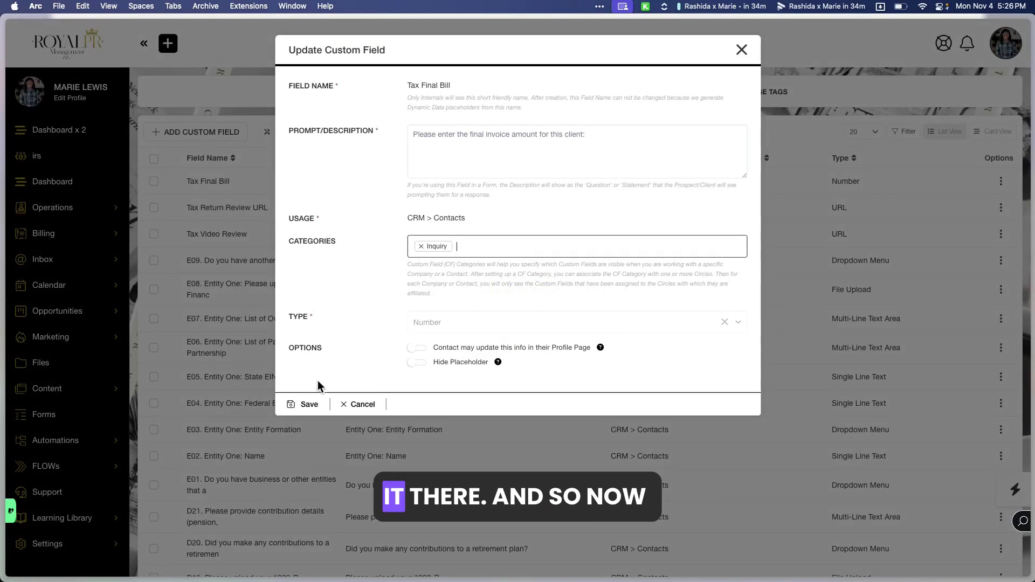
{"action": "left_click", "coordinate": [310, 404]}
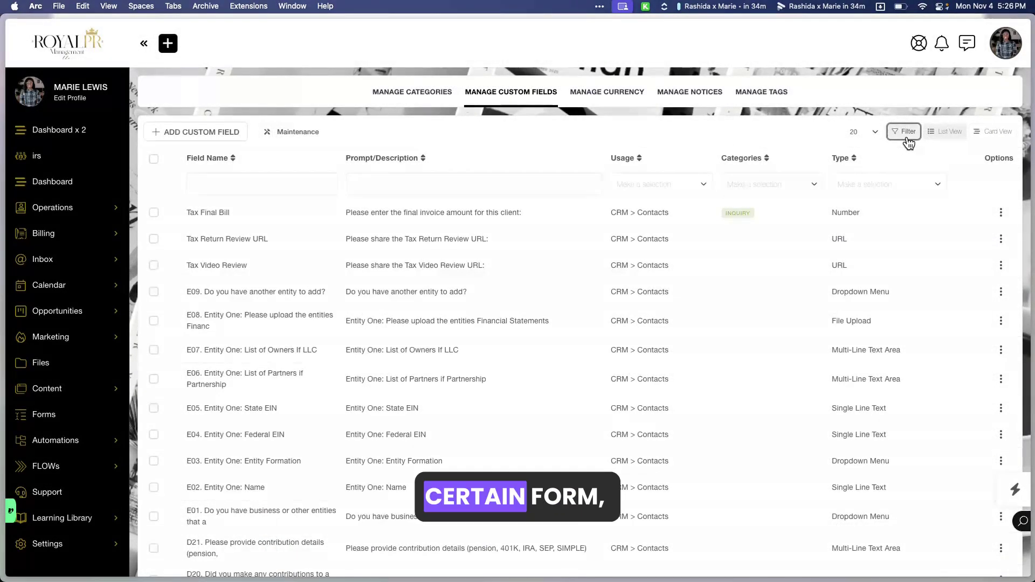
Filter the custom fields list by the Inquiry category
{"action": "left_click", "coordinate": [906, 139]}
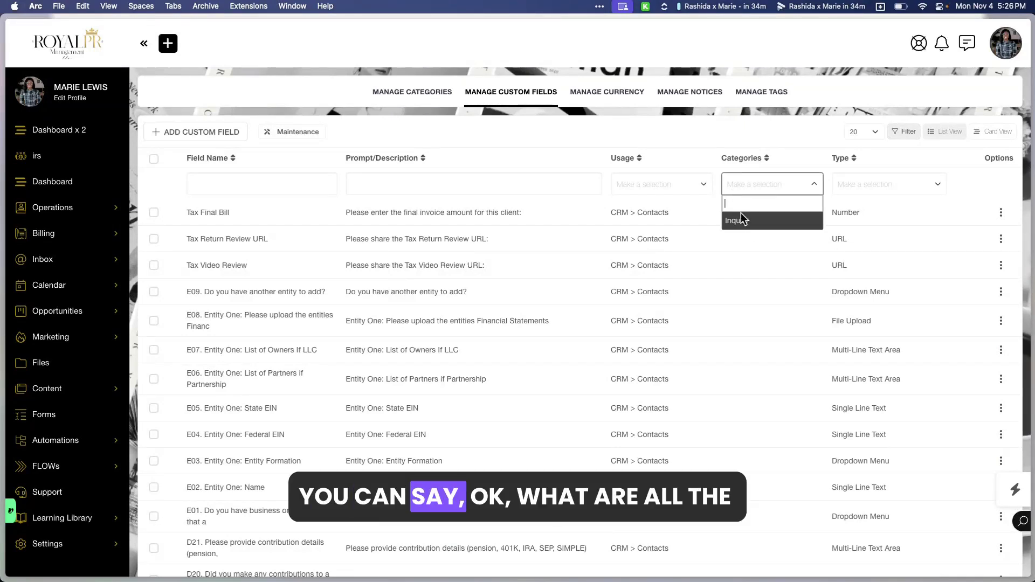
{"action": "left_click", "coordinate": [750, 224]}
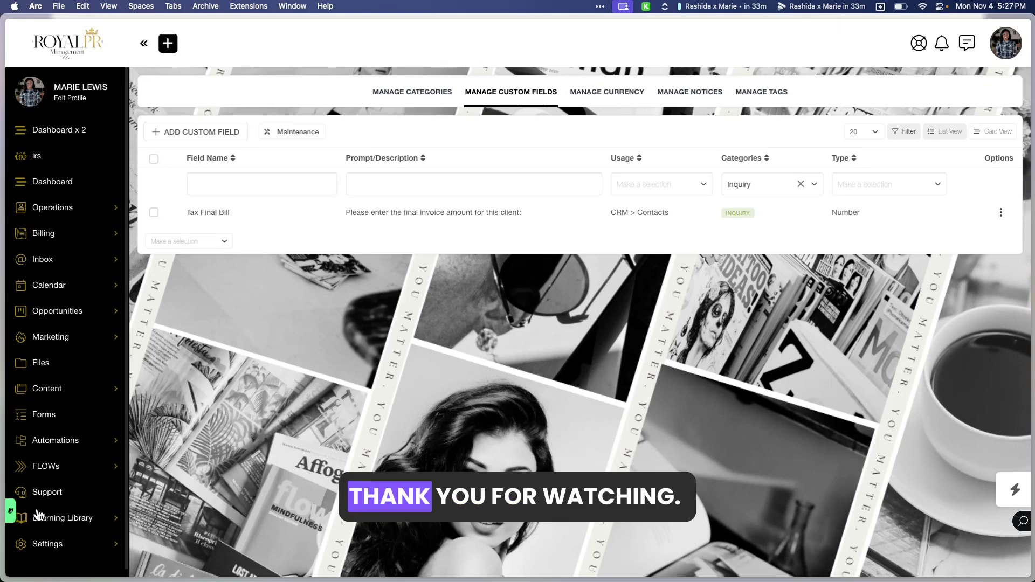
{"action": "mouse_move", "coordinate": [11, 510]}
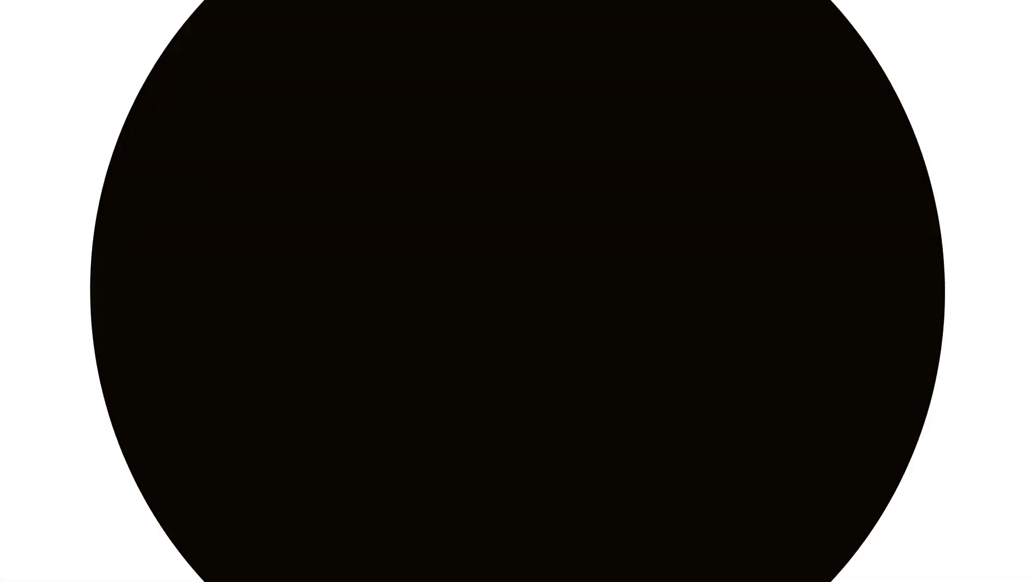